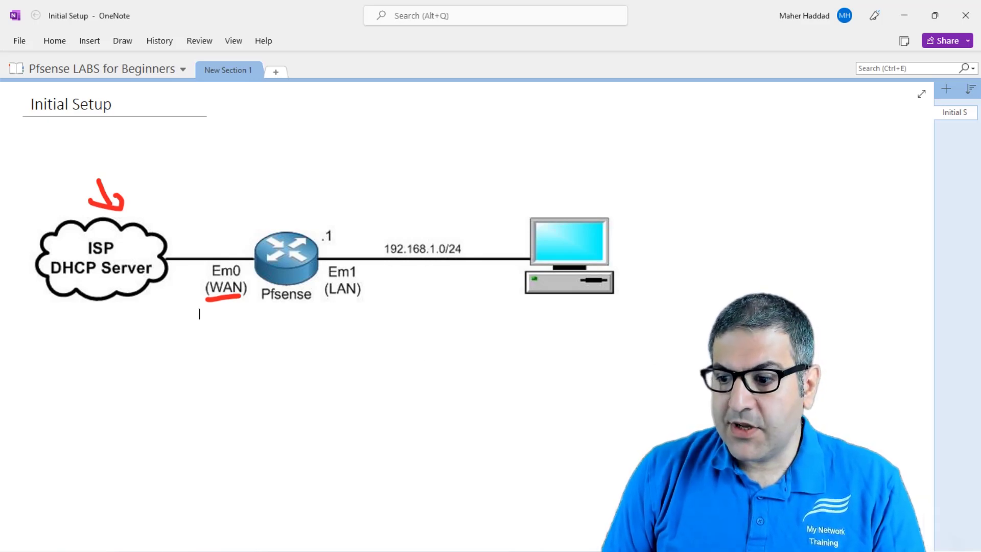
- Switch to GNS3 and reposition Cloud3 and Cloud1 roughly level on either side of the pfSense node
key(alt+Tab)
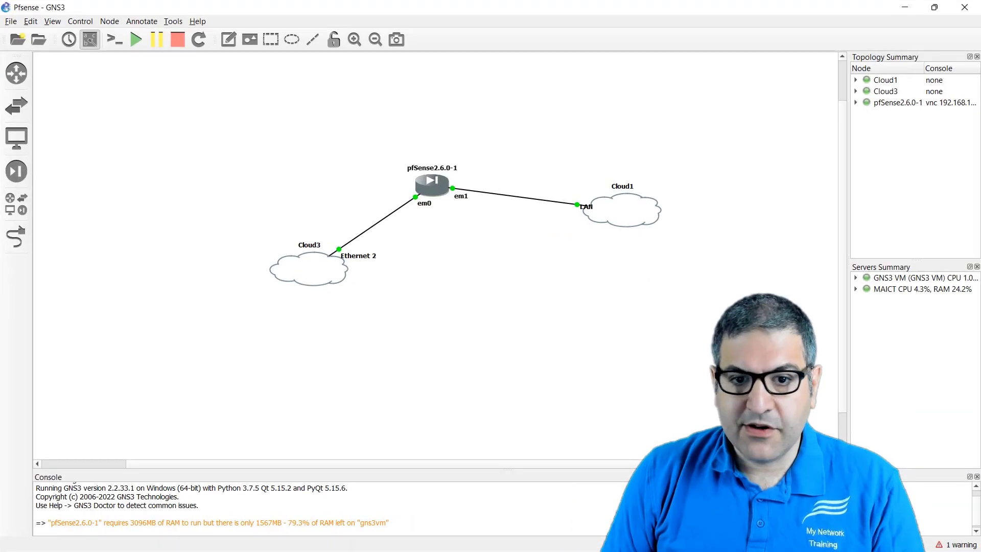
drag(313, 261, 250, 204)
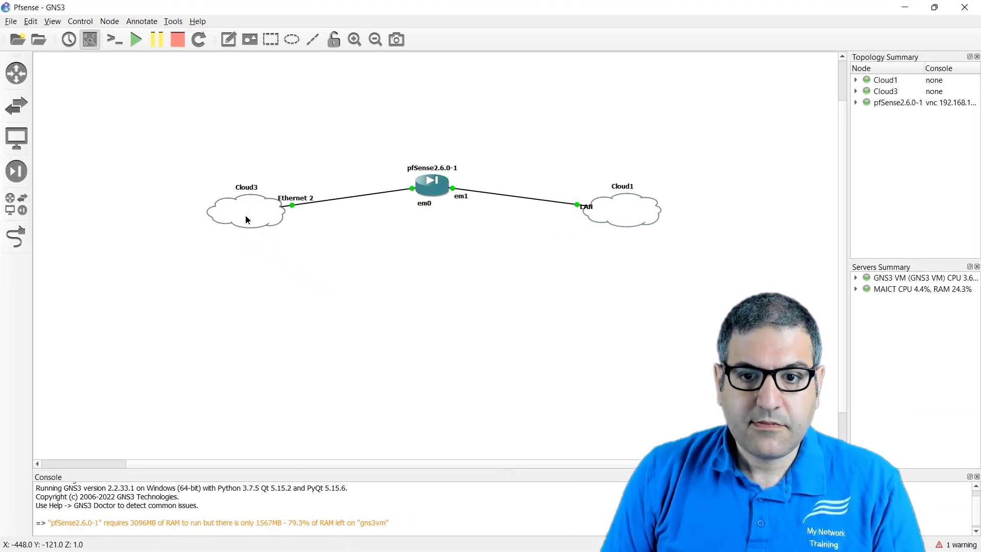
drag(639, 219, 637, 205)
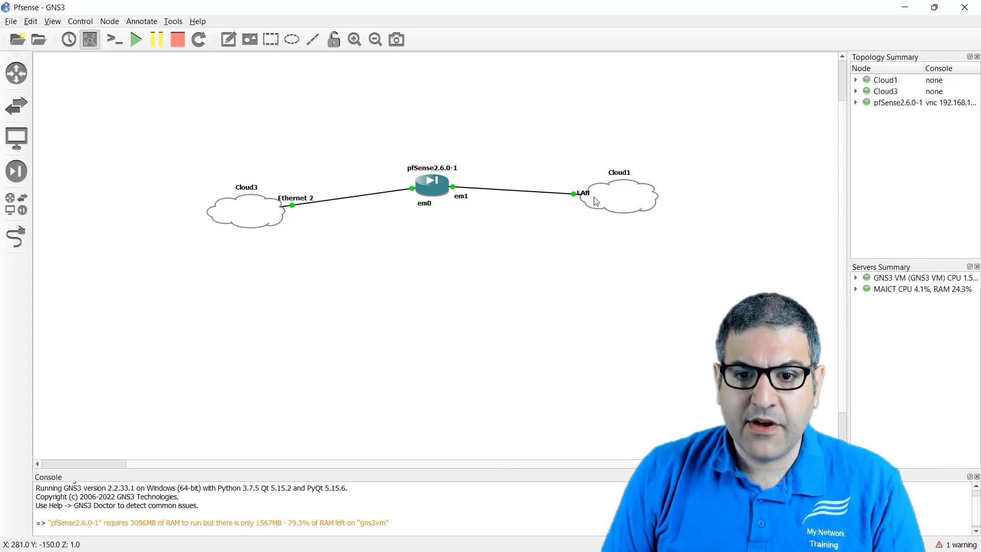
scroll(572, 253, up, 2)
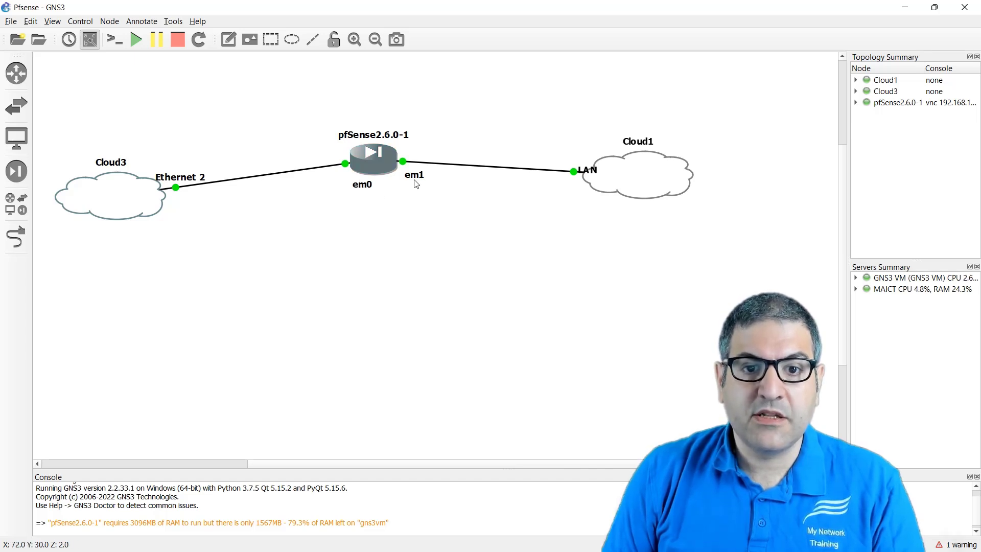
- Open Cloud1's configuration, check the LAN entry among its Ethernet interfaces, and close it without changes
right_click(627, 170)
click(644, 179)
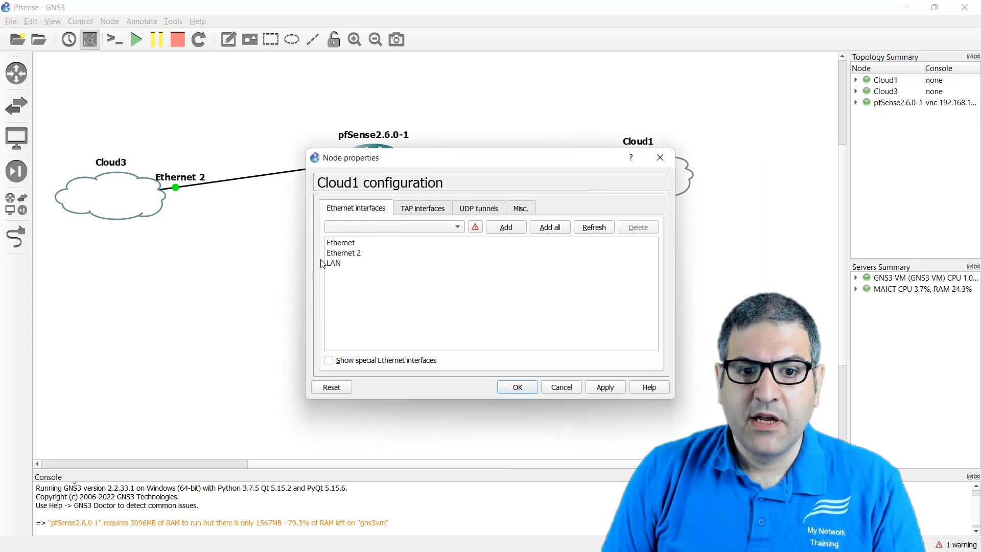
click(350, 264)
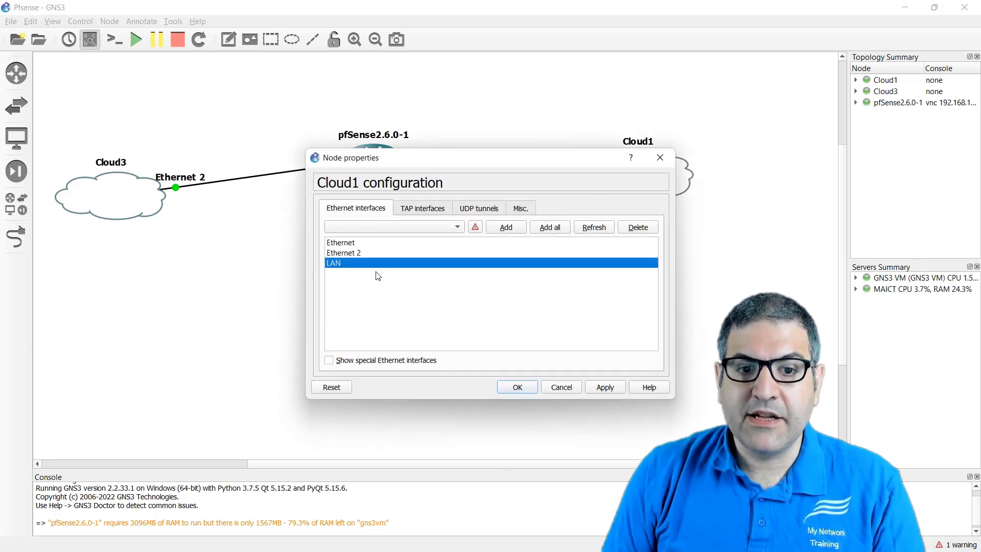
click(660, 158)
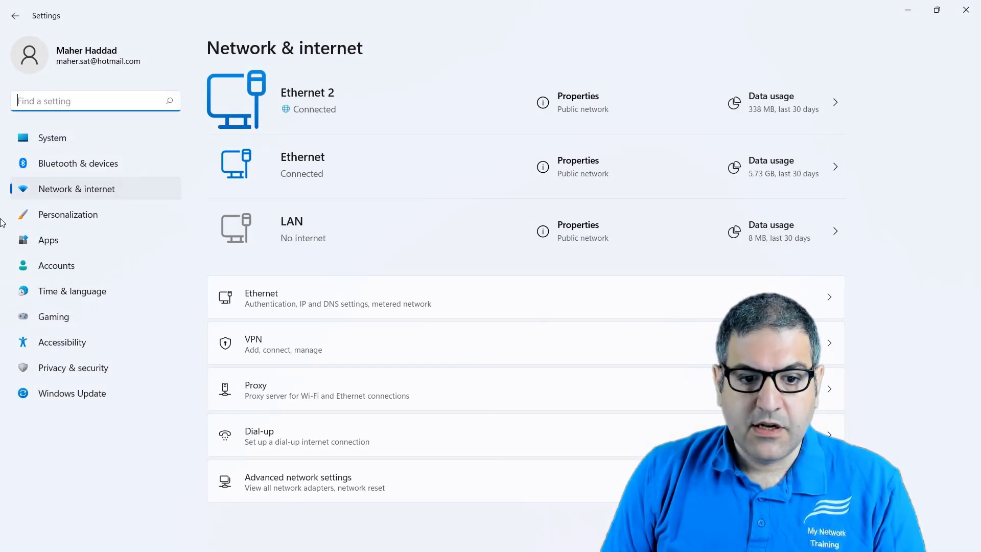
- Open the Windows Network Connections list from the advanced network settings, check the LAN loopback adapter, and return to GNS3
click(281, 491)
scroll(315, 319, down, 3)
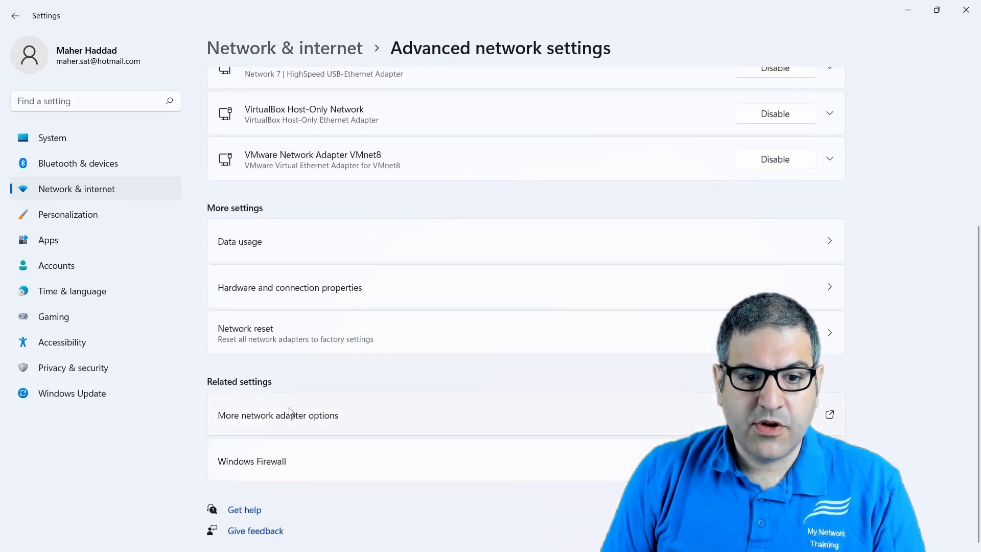
click(300, 418)
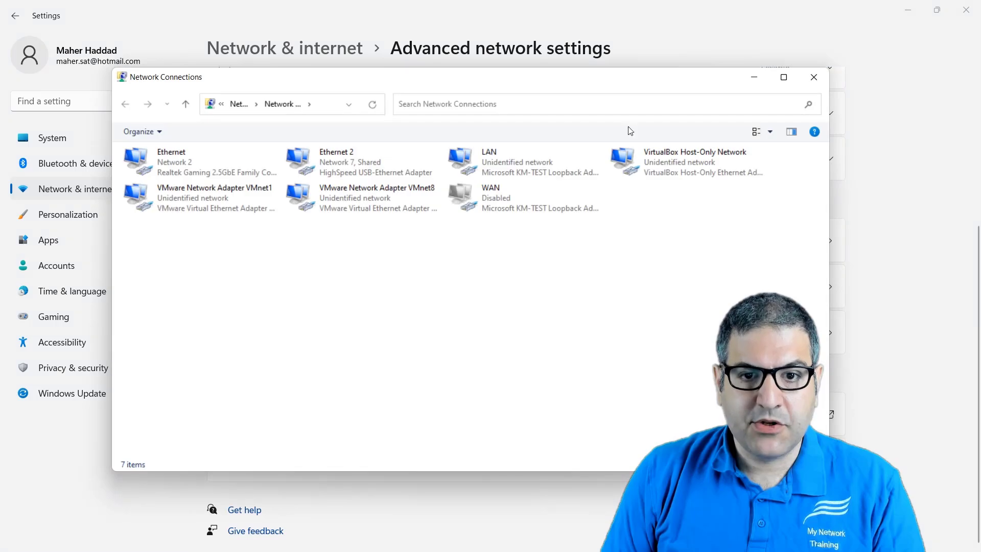
click(482, 167)
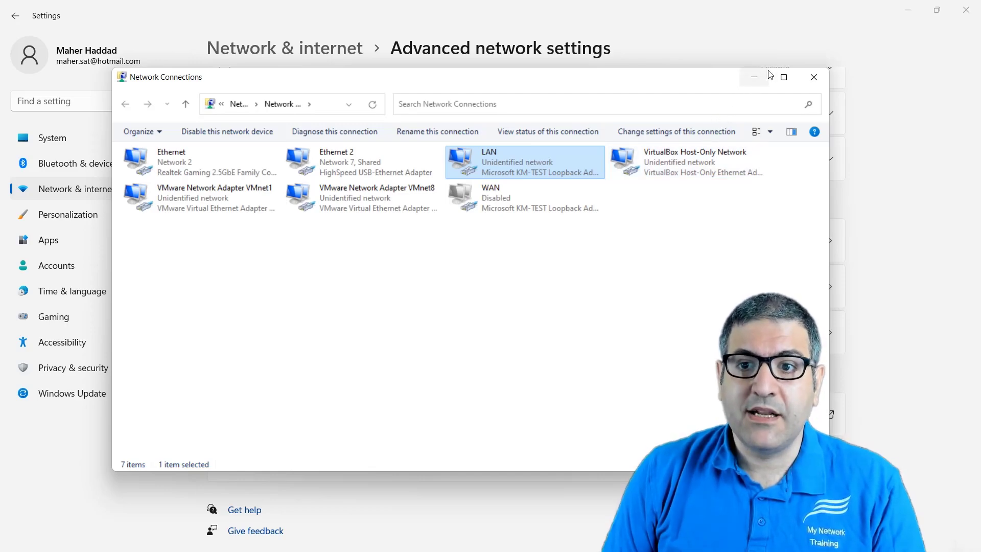
click(909, 19)
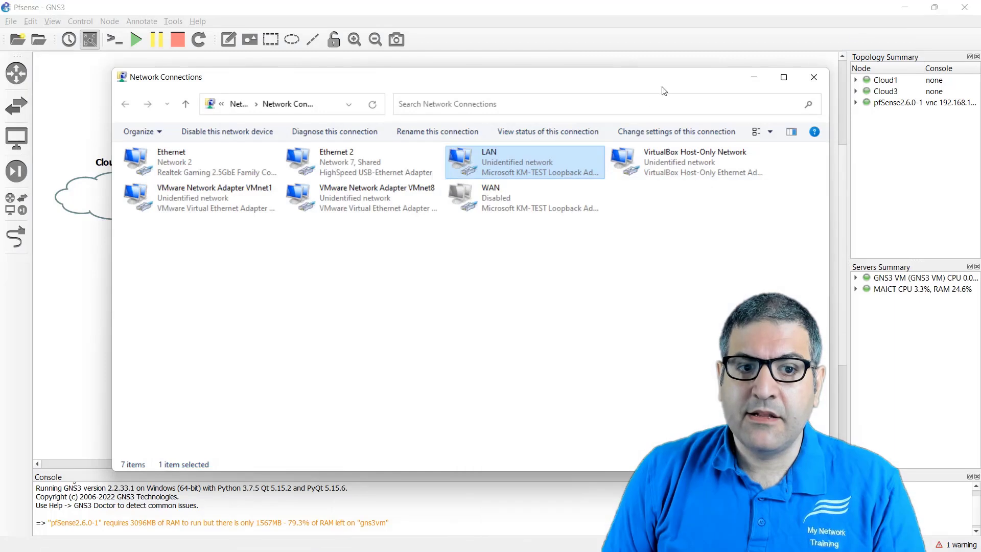
click(675, 23)
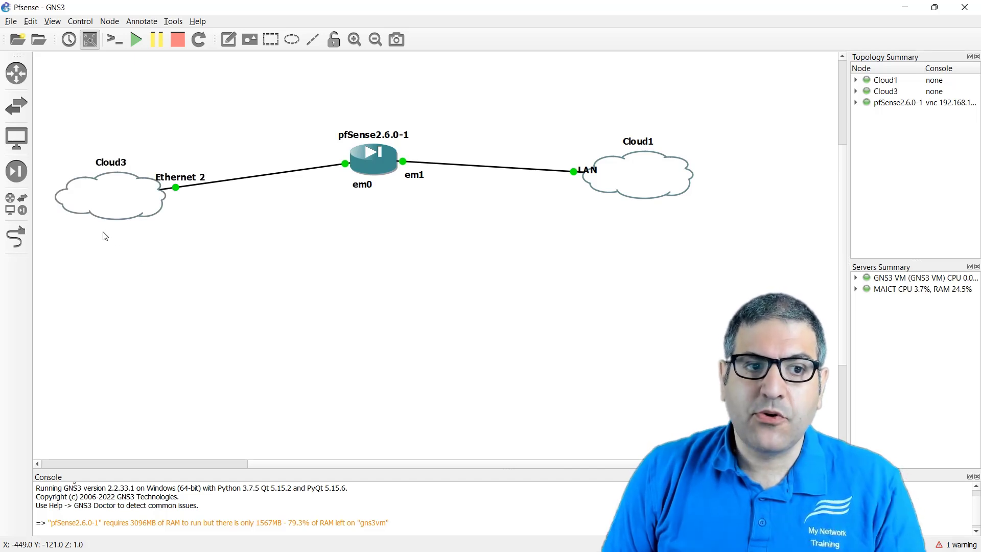
- Check the list of all available devices, and inspect the Ethernet 2 interface in Cloud3's configuration
click(19, 209)
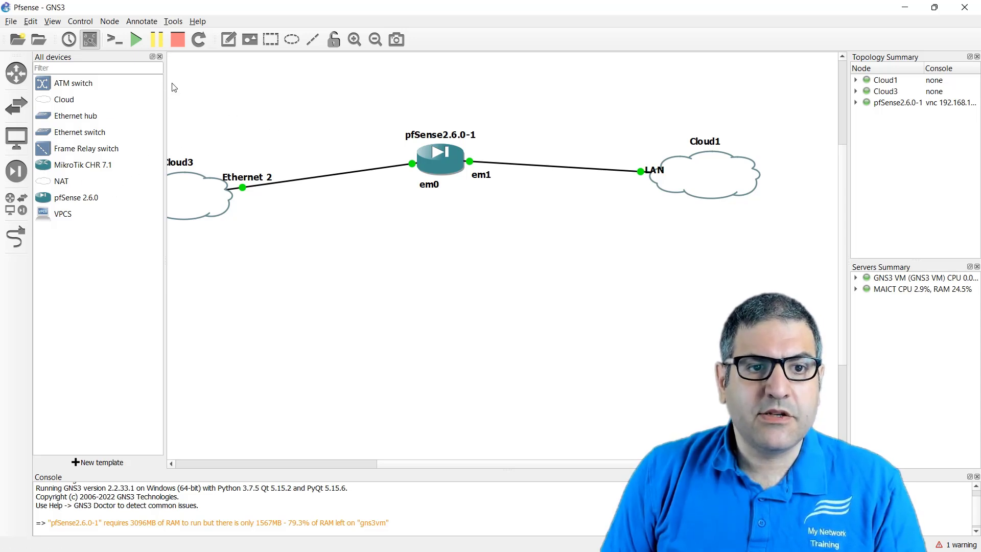
click(160, 56)
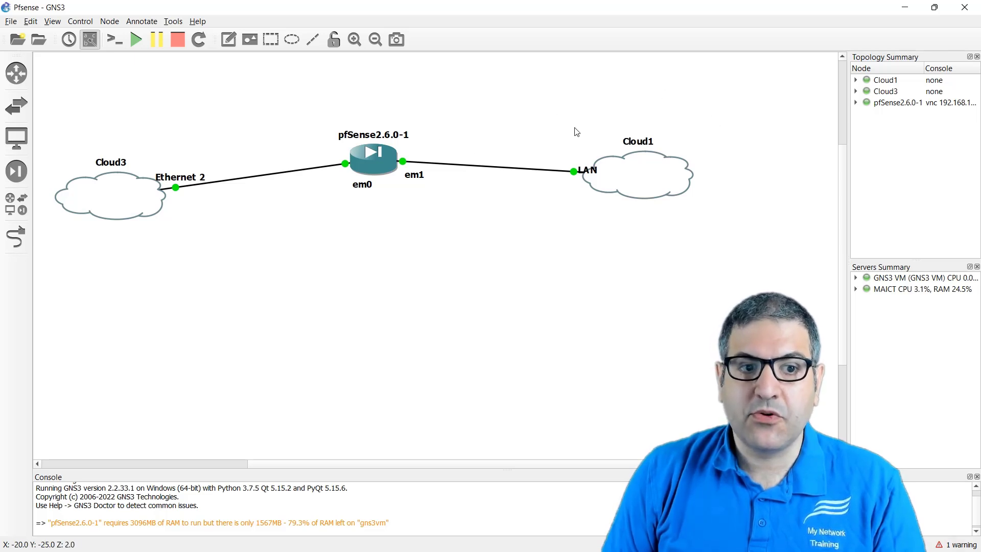
right_click(127, 187)
click(148, 192)
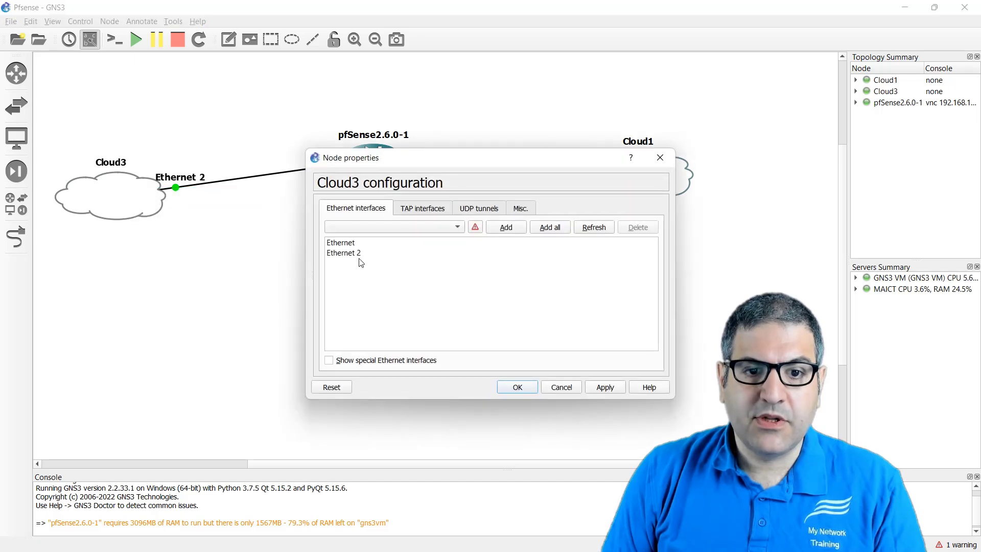
click(341, 254)
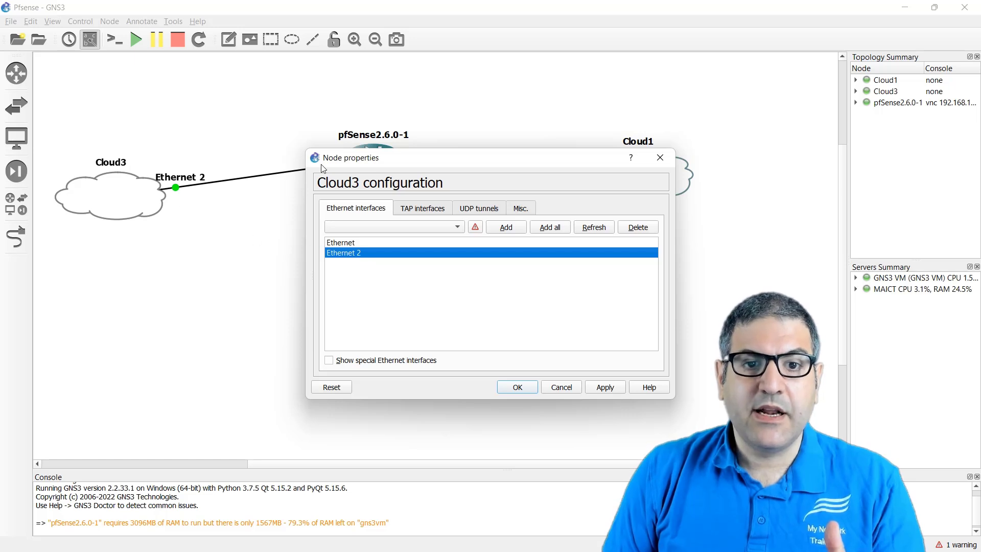
click(660, 158)
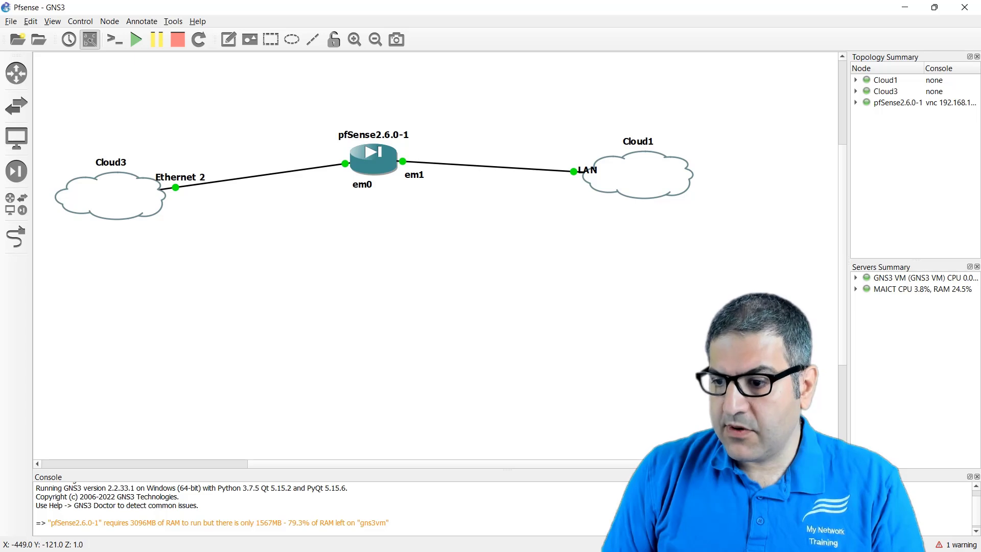
- Check the Ethernet 2 adapter in Network Connections and close that window
key(alt+Tab)
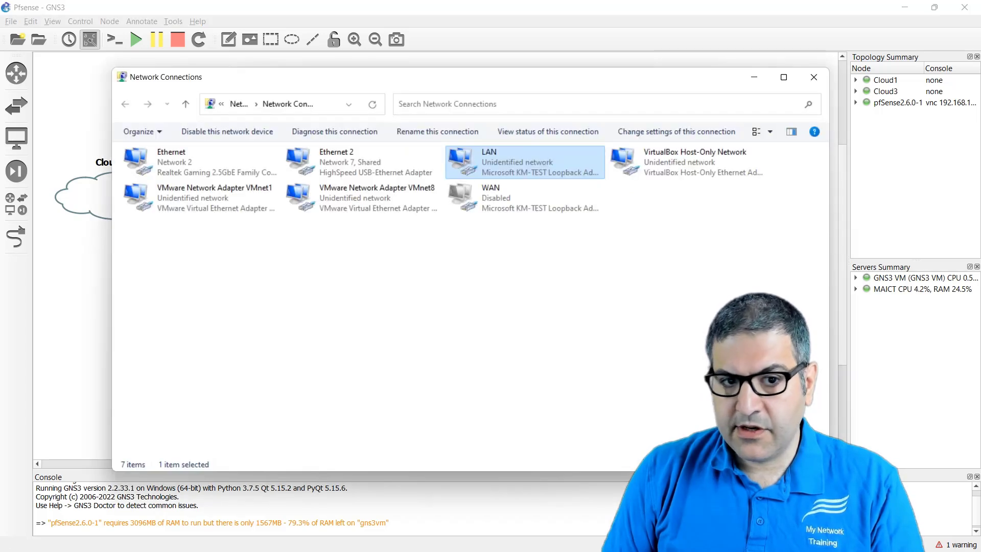
click(381, 174)
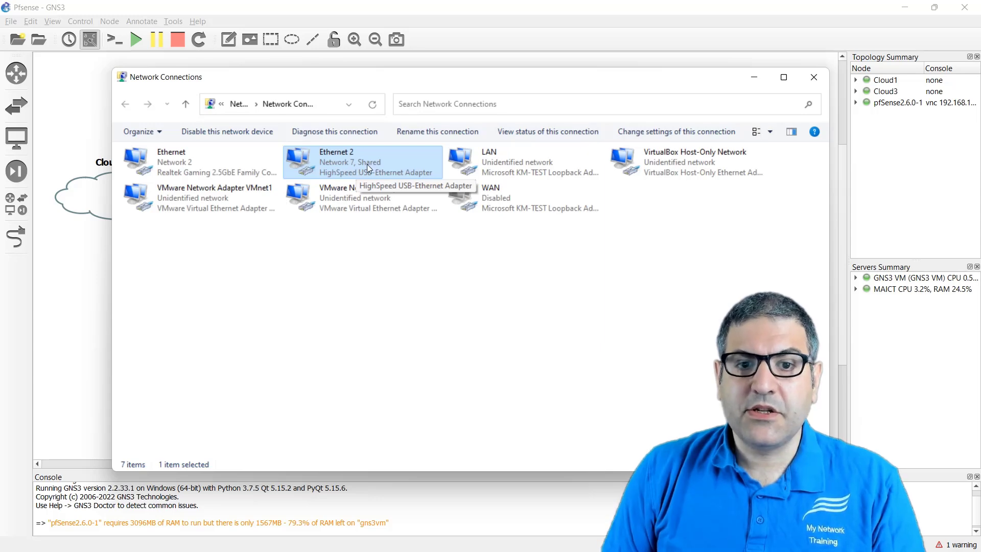
click(821, 82)
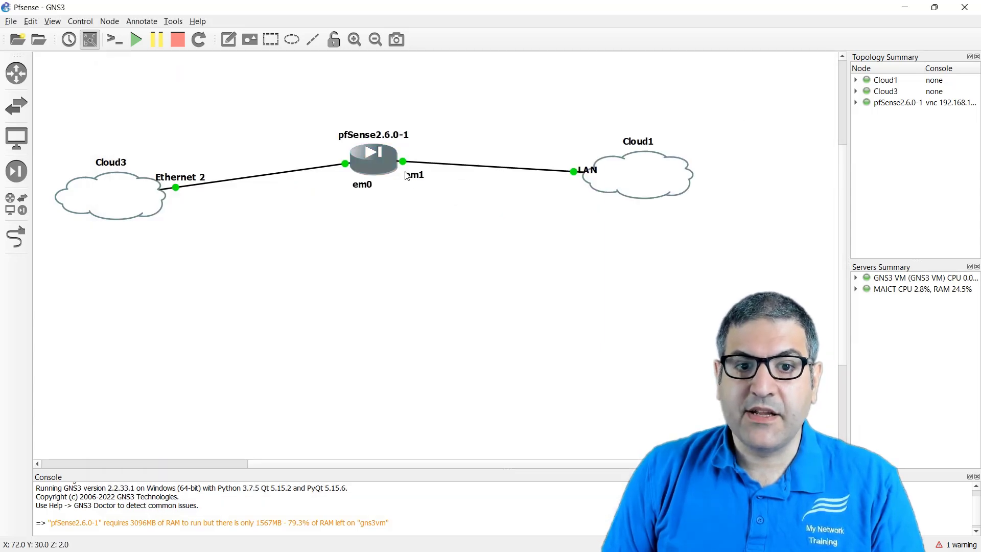
- On the OneNote diagram, draw red arrows pointing to the Pfsense router's Em0 (WAN) and Em1 (LAN) sides
mouse_move(392, 162)
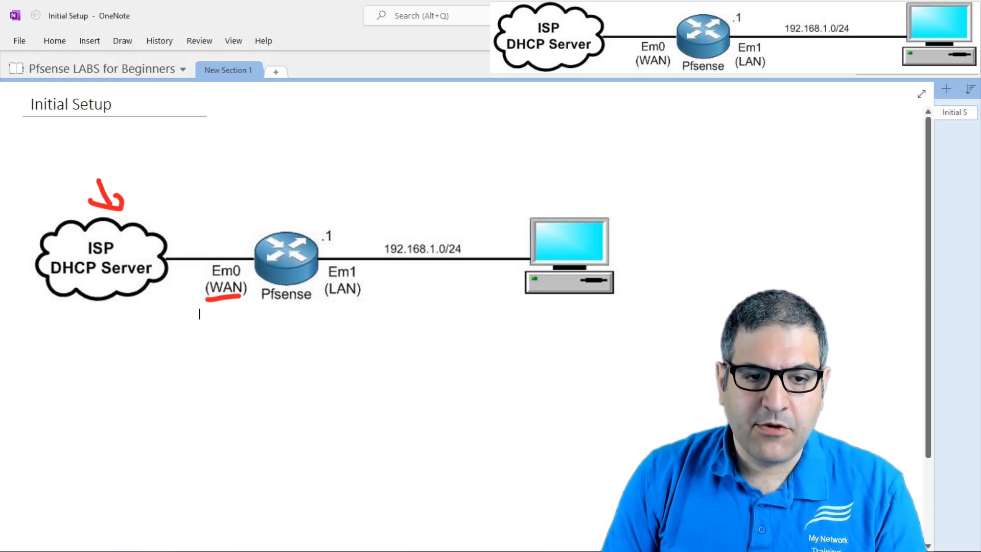
drag(222, 219, 231, 247)
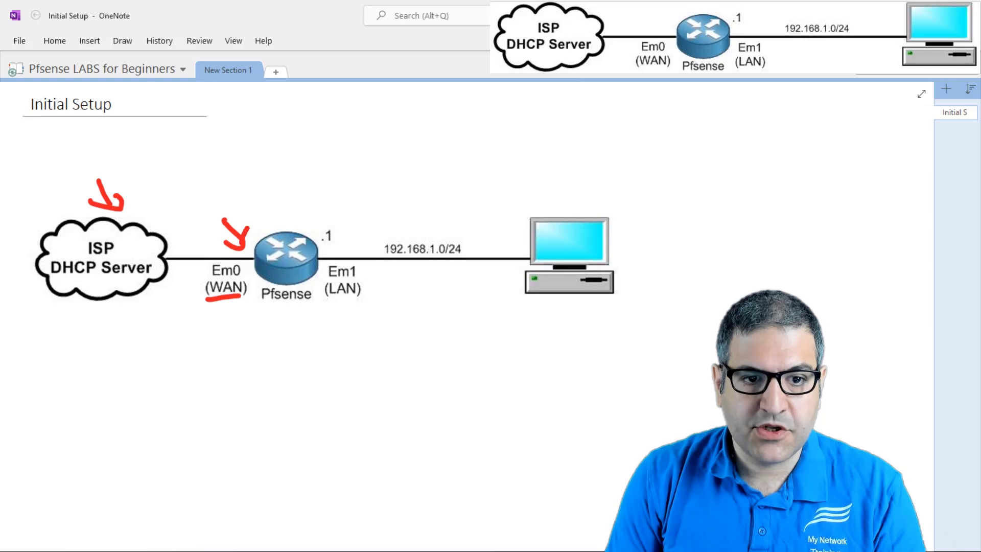
mouse_move(317, 310)
mouse_down()
mouse_move(323, 334)
mouse_move(332, 318)
mouse_up()
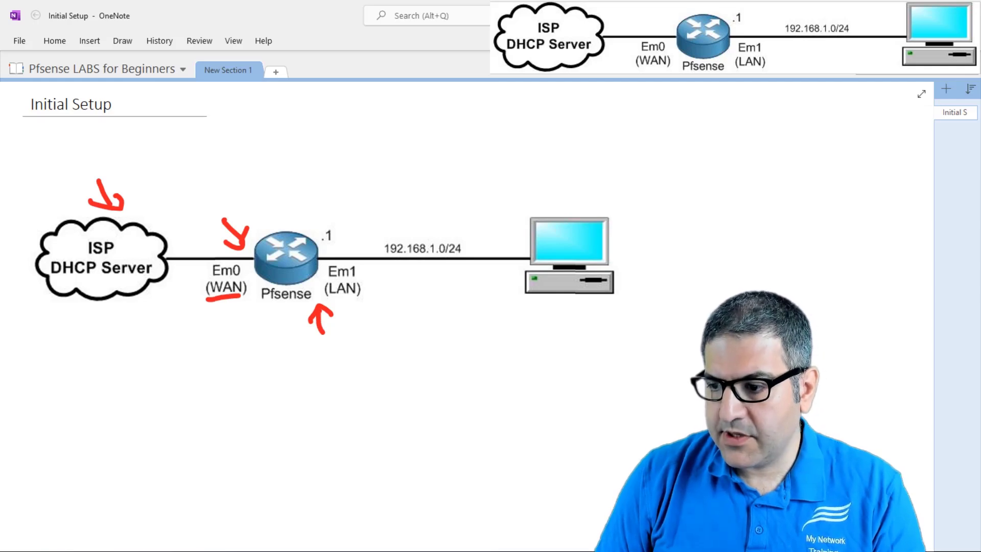
- Switch to the pfSense console in TightVNC Viewer, examine the WAN and LAN interface addresses, and minimize it
key(alt+Tab)
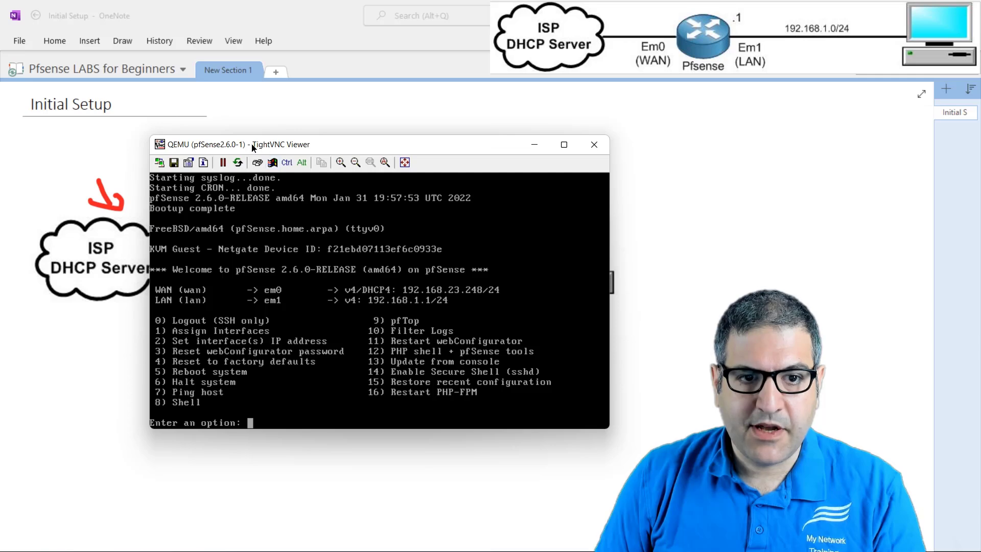
drag(253, 148, 229, 140)
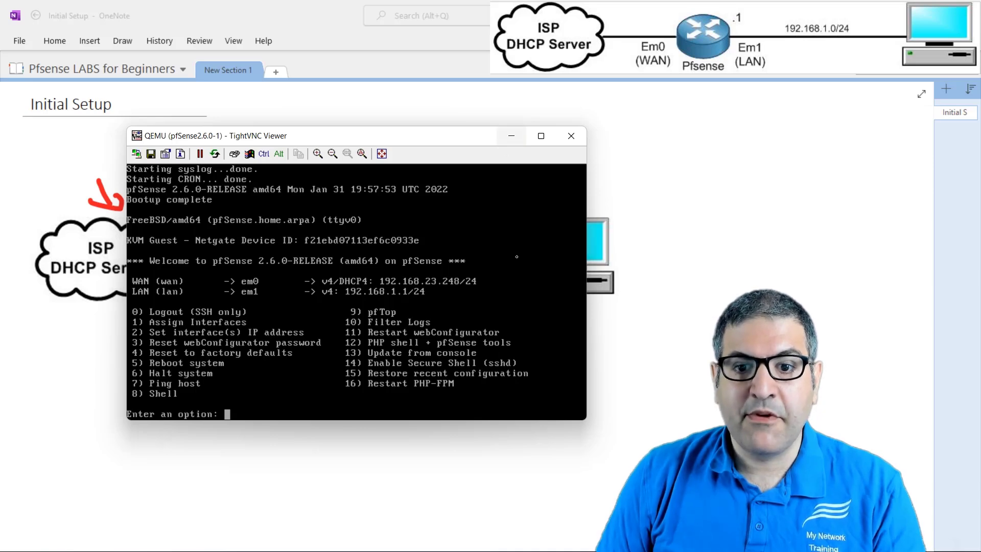
drag(449, 137, 547, 134)
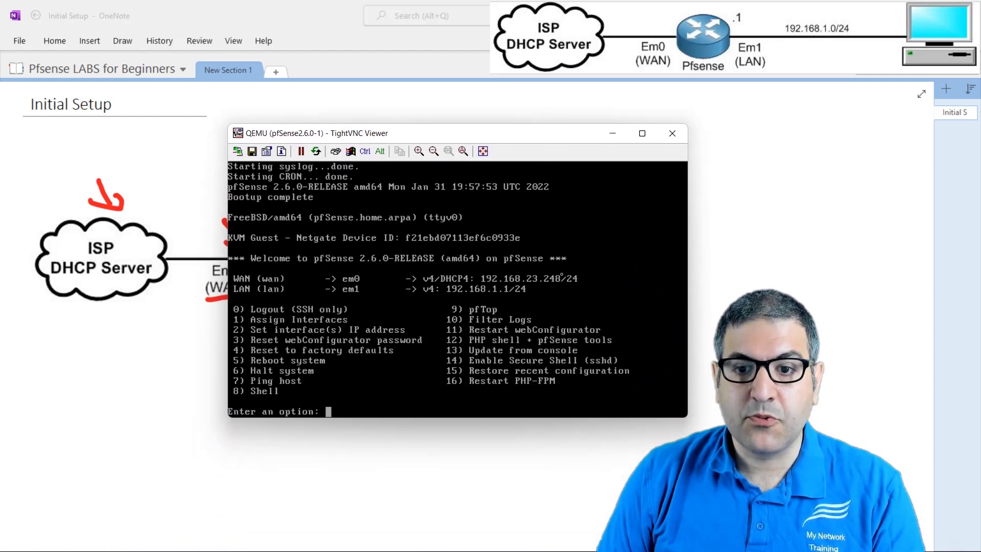
click(613, 134)
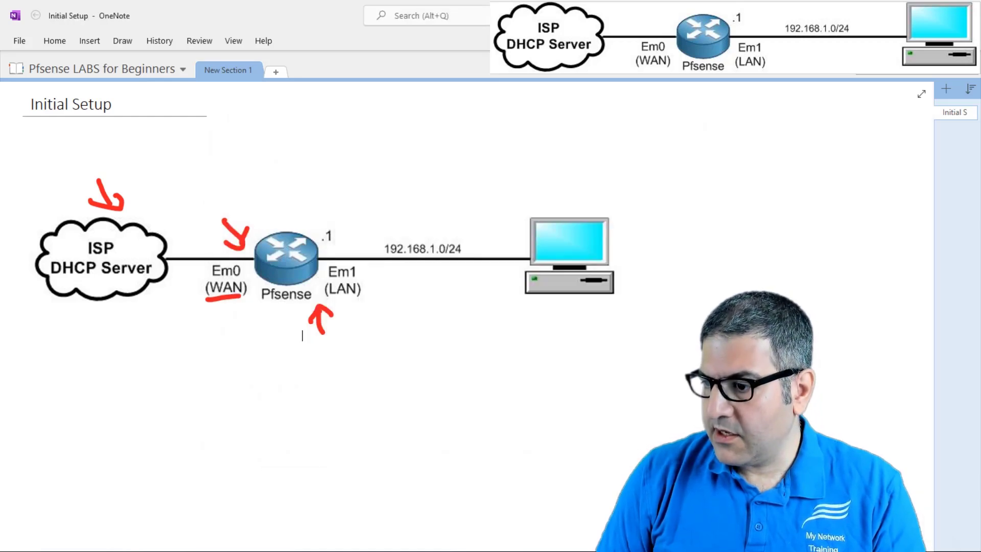
- Inspect the LAN adapter's Internet Protocol Version 4 (TCP/IPv4) settings from Network Connections and leave them without changes
key(alt+Tab)
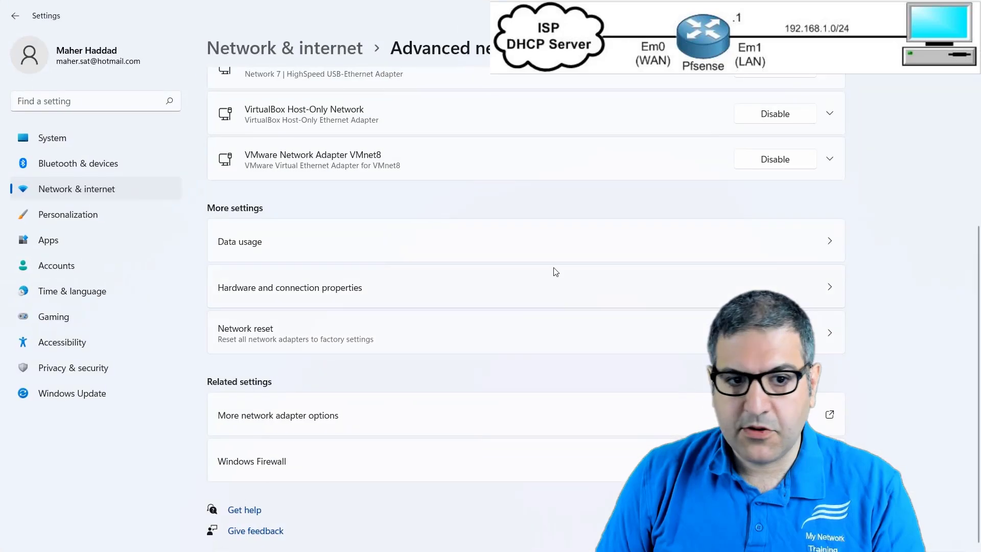
click(295, 415)
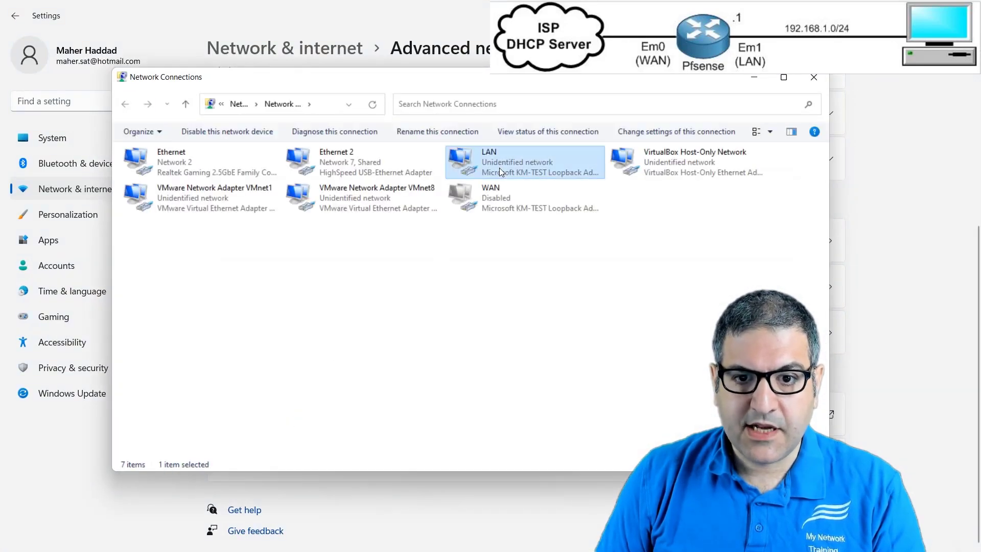
right_click(500, 169)
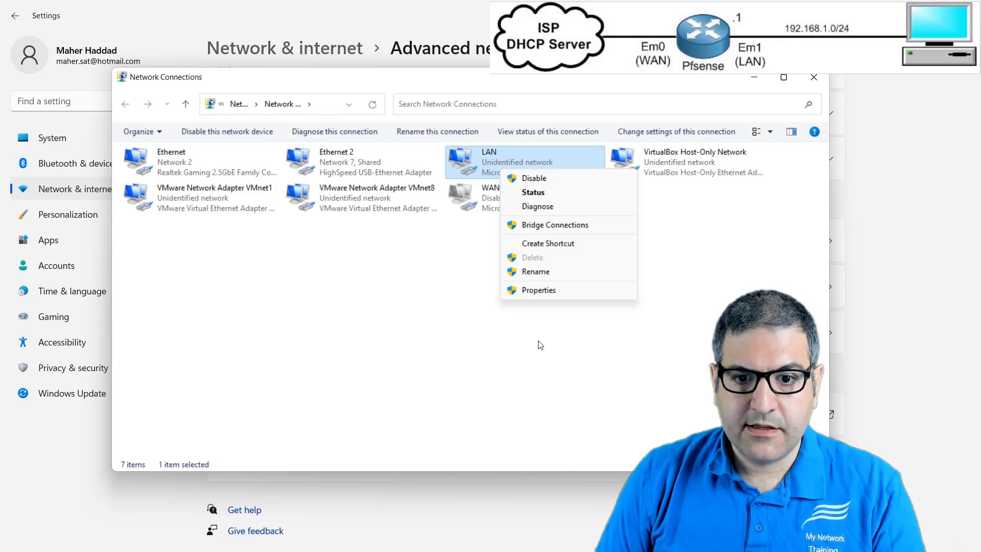
click(530, 291)
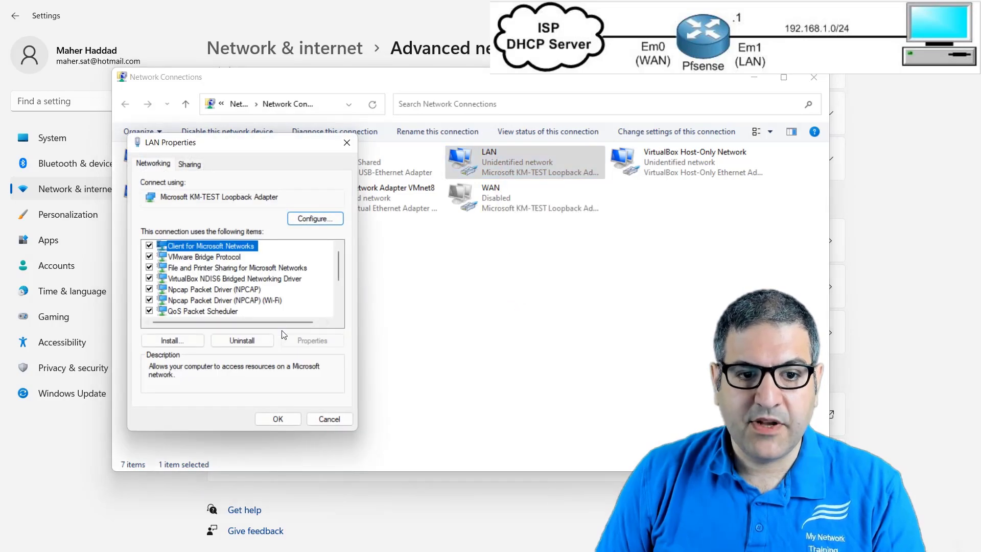
scroll(238, 283, down, 1)
click(275, 299)
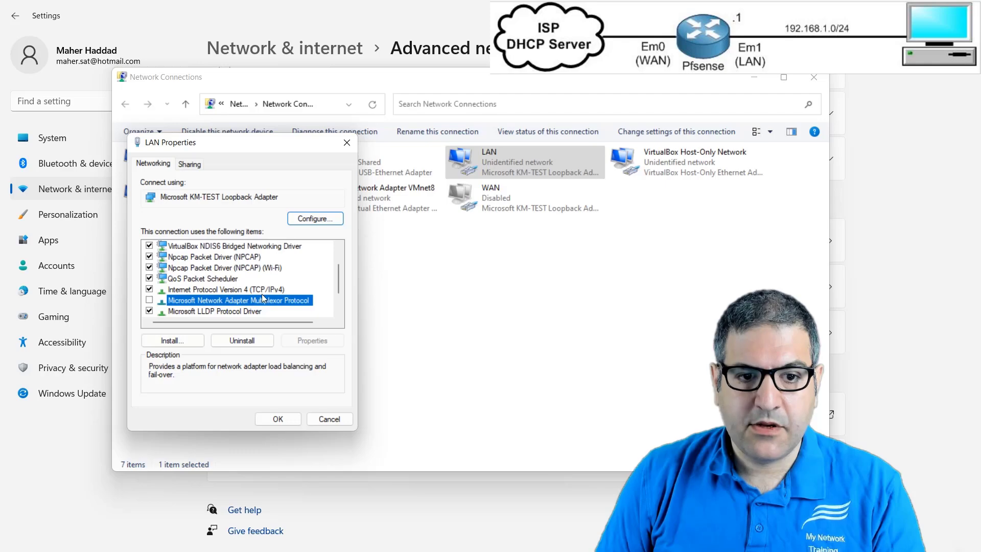
double_click(262, 292)
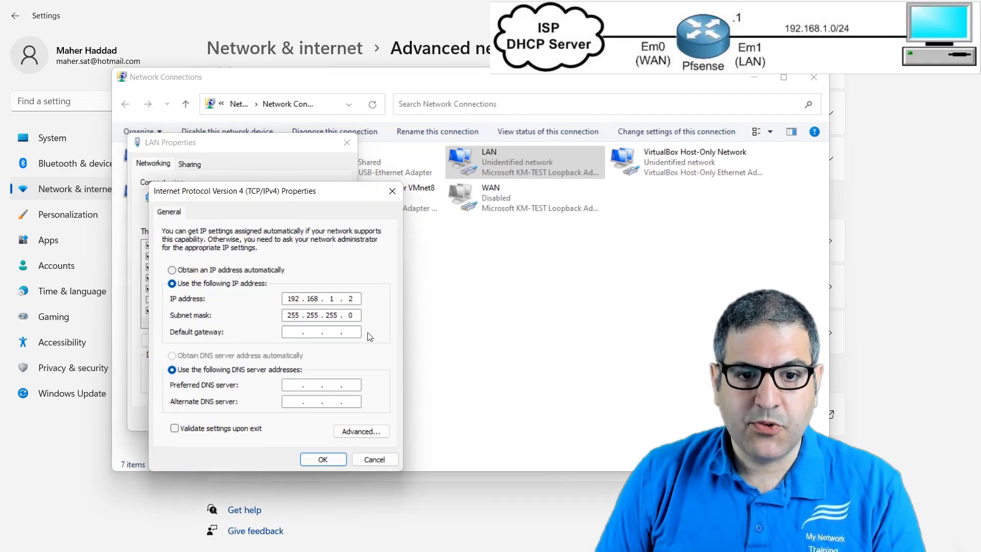
click(374, 459)
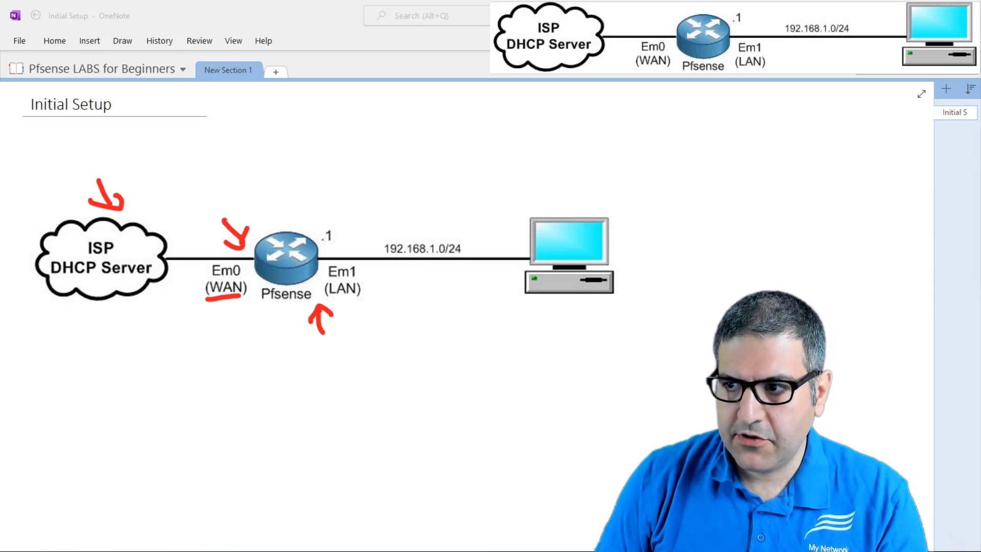
- Ping the pfSense LAN address 192.168.1.1 from a Command Prompt and close the prompt window
drag(980, 74, 417, 113)
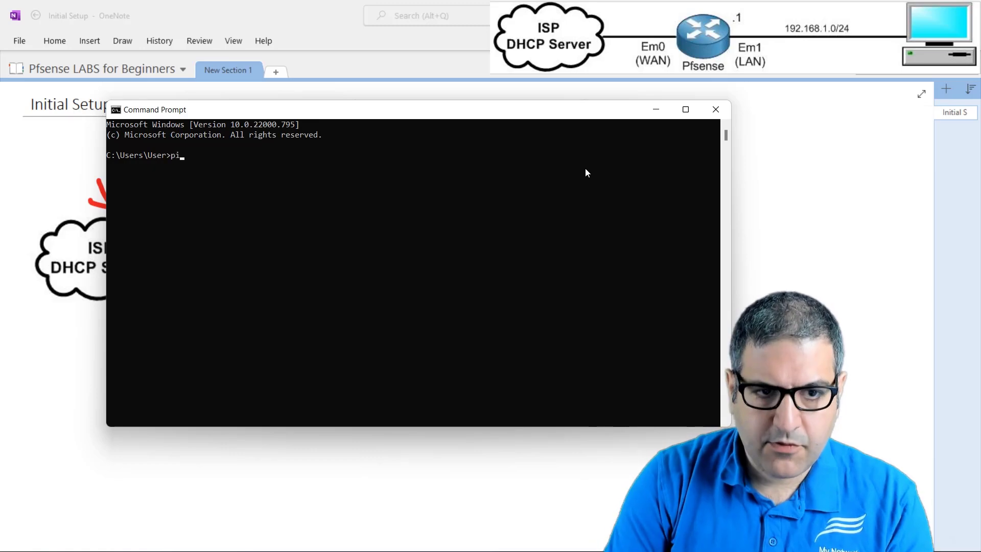
text(192)
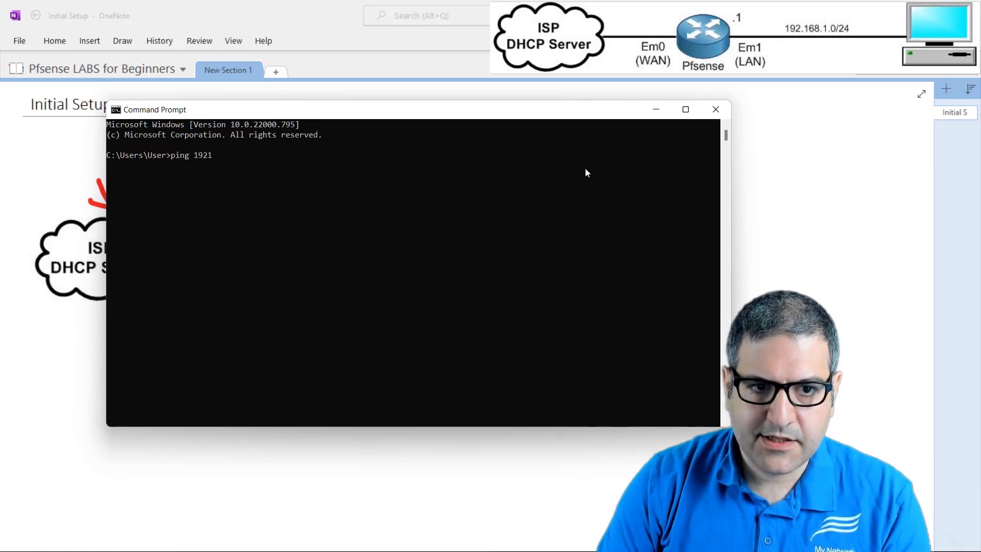
text(.168.1.1)
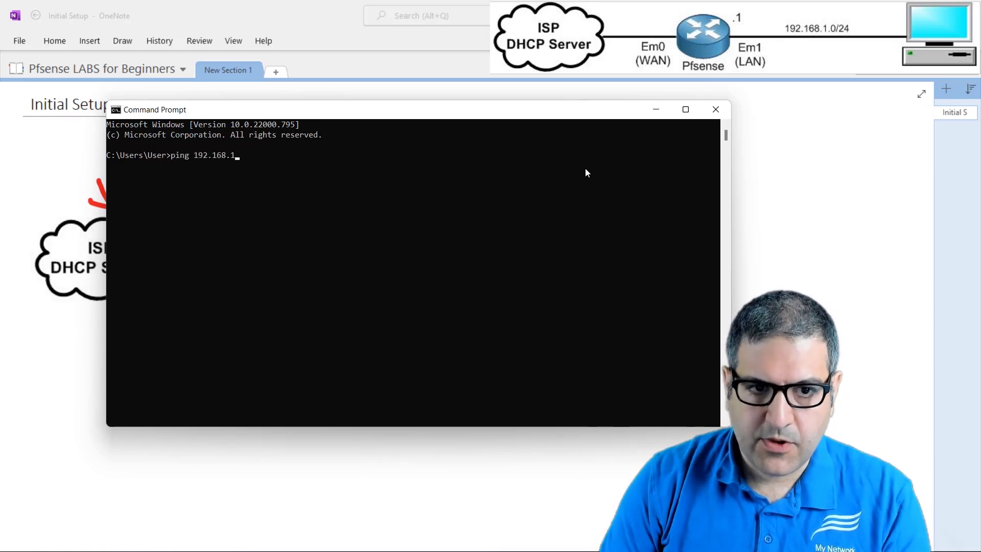
key(Return)
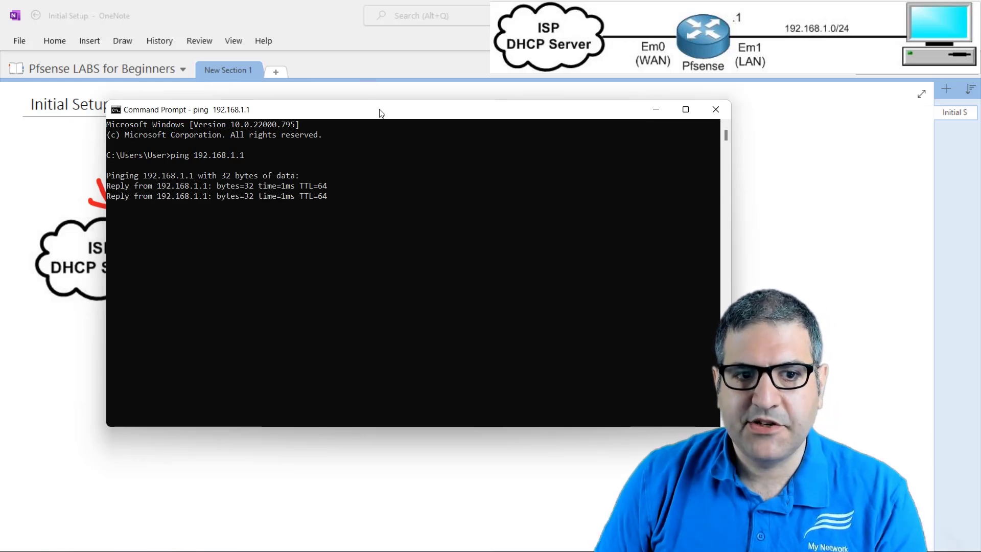
click(714, 110)
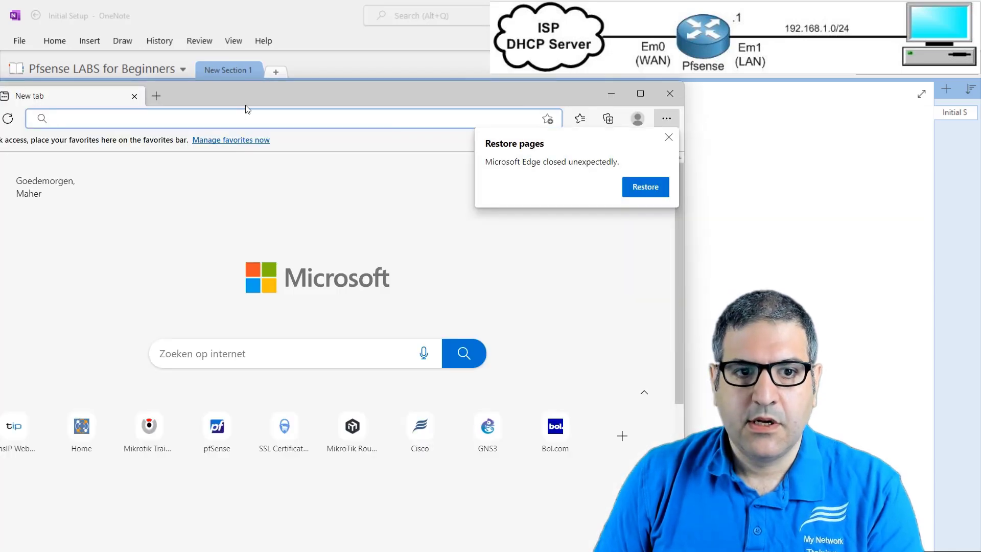
- In a maximized Microsoft Edge window, browse to 192.168.1.1 and continue past the certificate warning to the pfSense login page
double_click(246, 99)
click(159, 39)
text(192.168.)
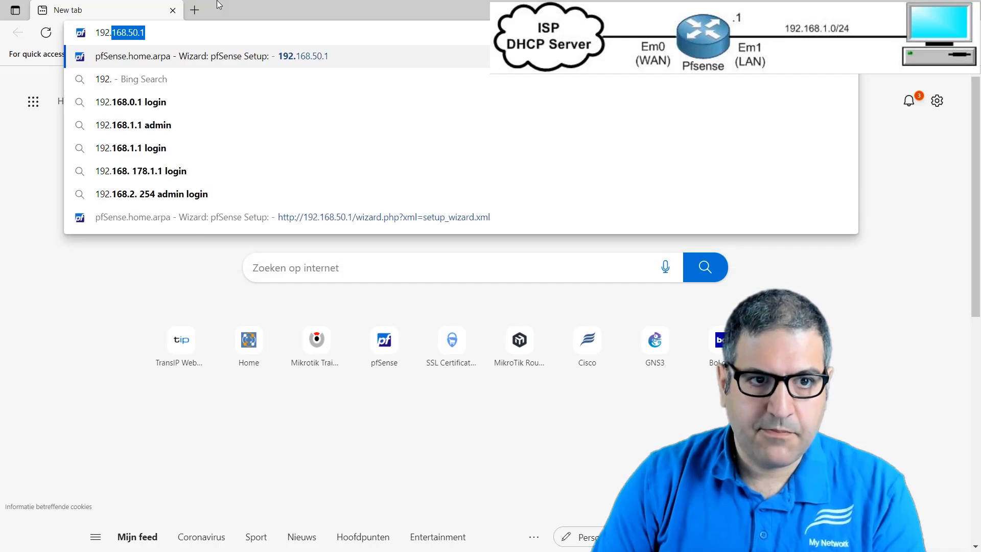
text(1.1)
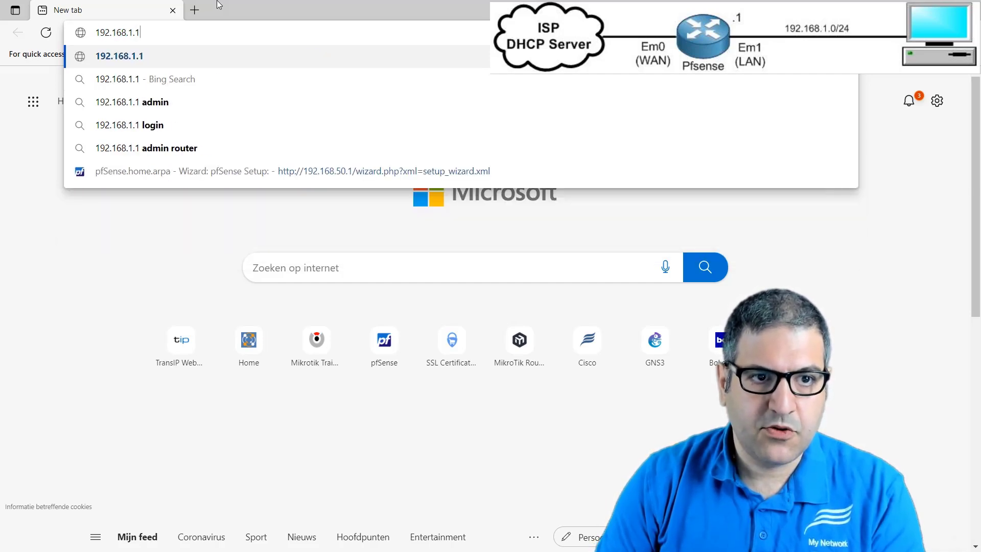
key(Return)
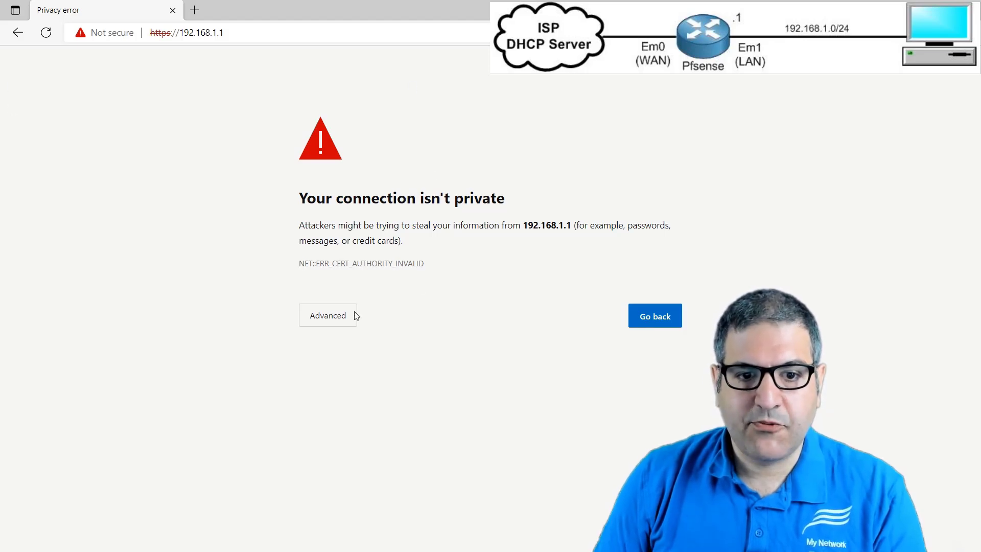
click(319, 323)
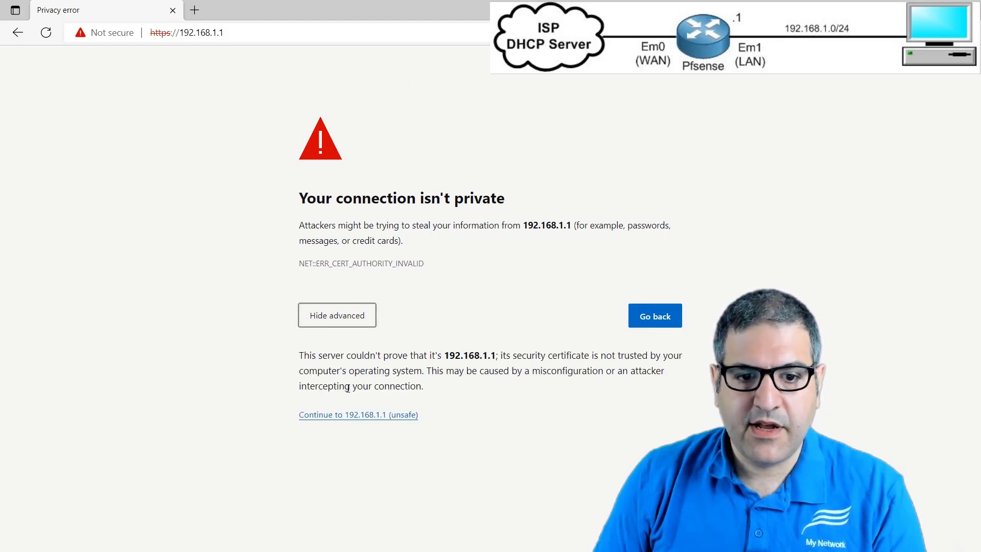
click(346, 416)
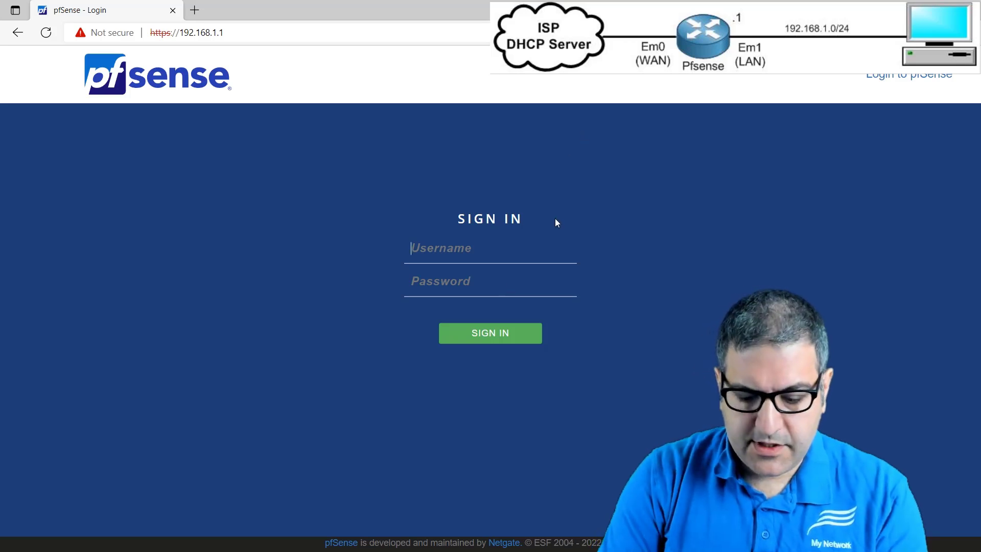
- Sign in to pfSense as admin with the account password, briefly revealing the password to check it
text(admin)
key(Tab)
text(pfsense)
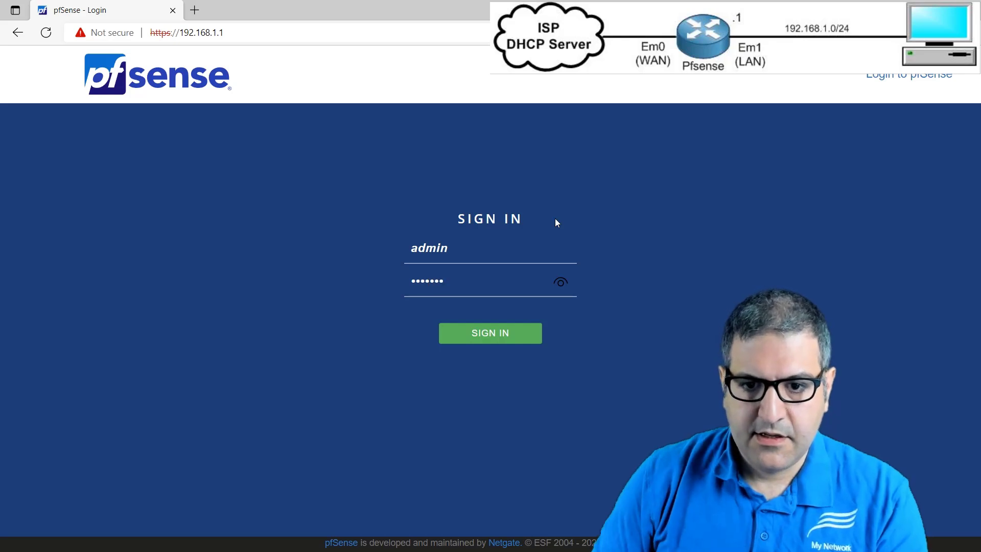
click(561, 283)
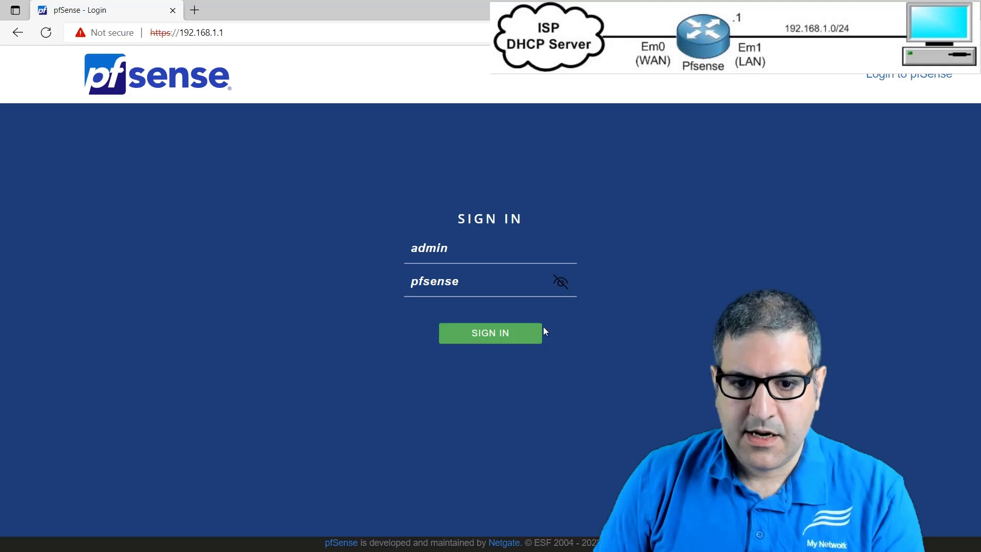
click(560, 284)
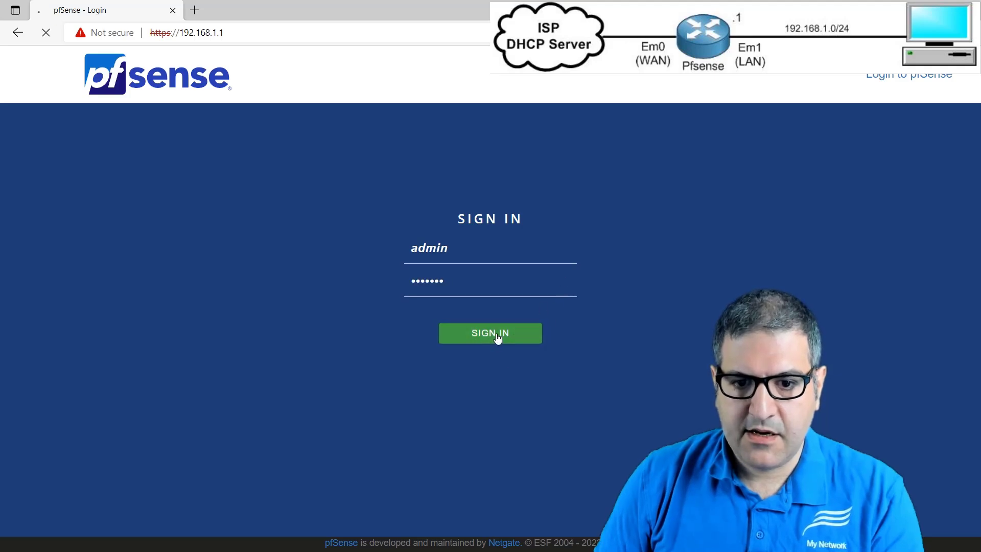
click(499, 334)
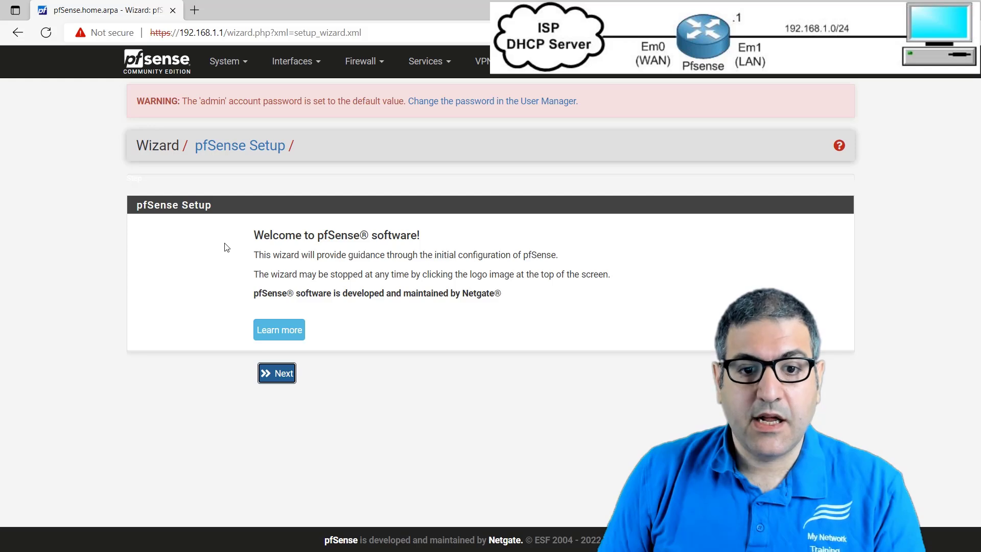
- Advance the pfSense Setup wizard past the welcome and Netgate Global Support pages to General Information
click(265, 377)
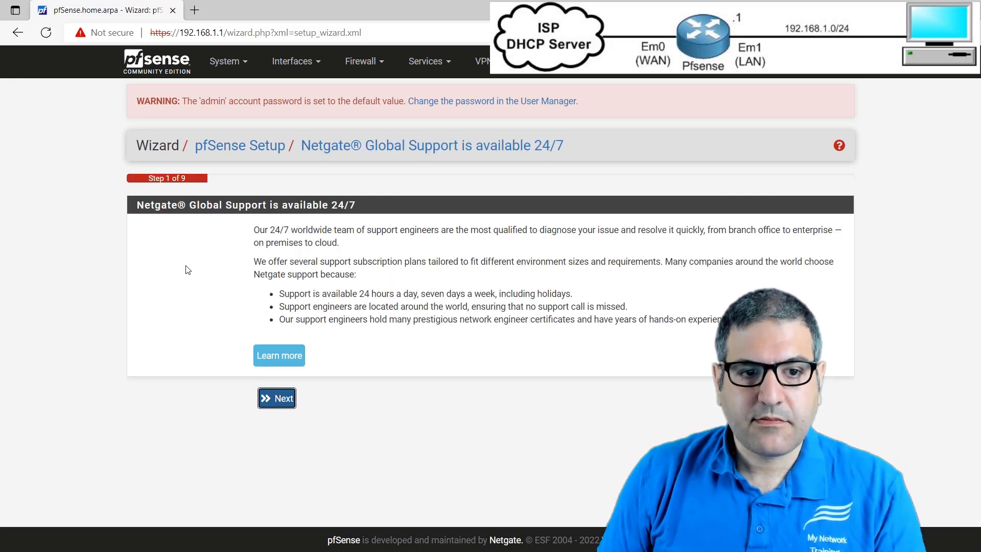
drag(137, 206, 360, 198)
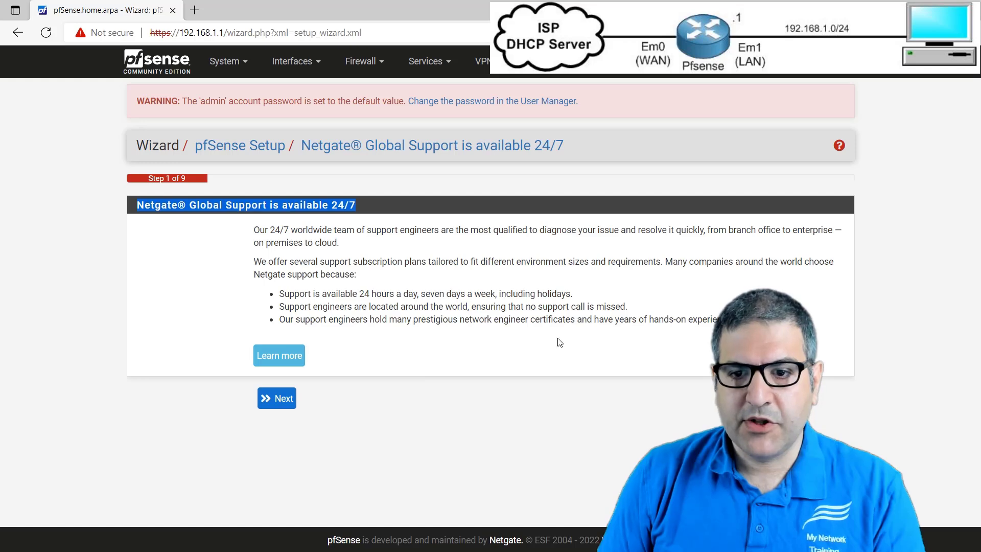
click(267, 399)
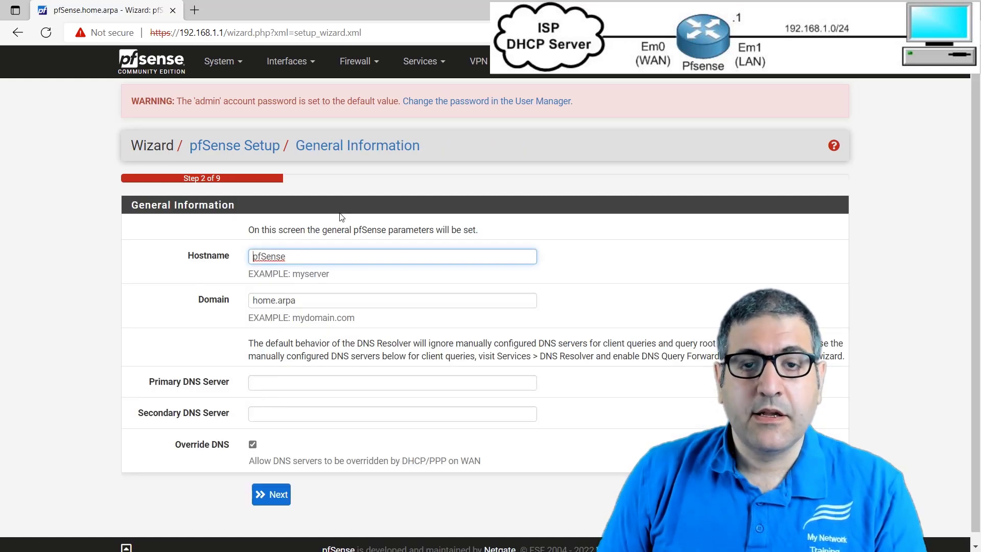
- Keep the hostname pfSense and set the domain to home.local on the General Information page
double_click(296, 256)
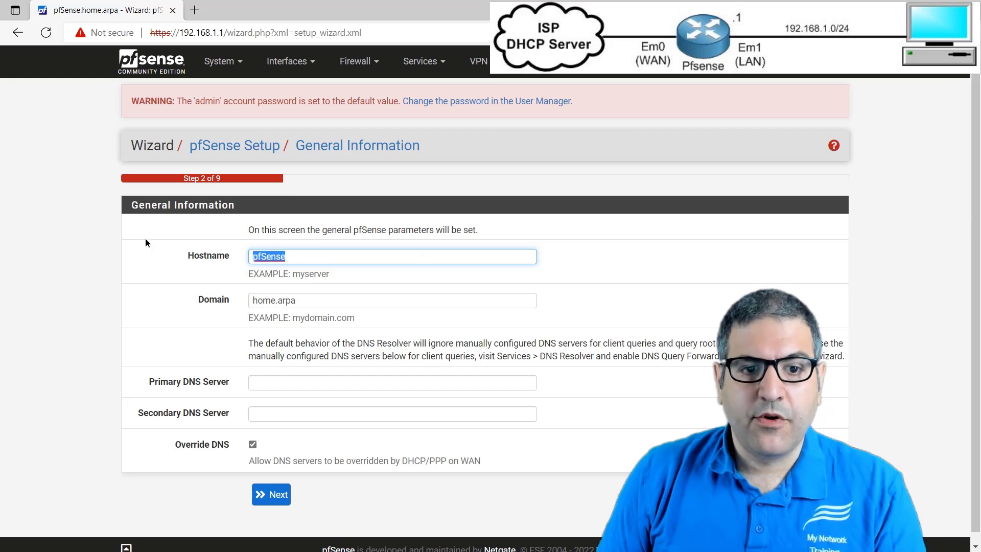
click(76, 277)
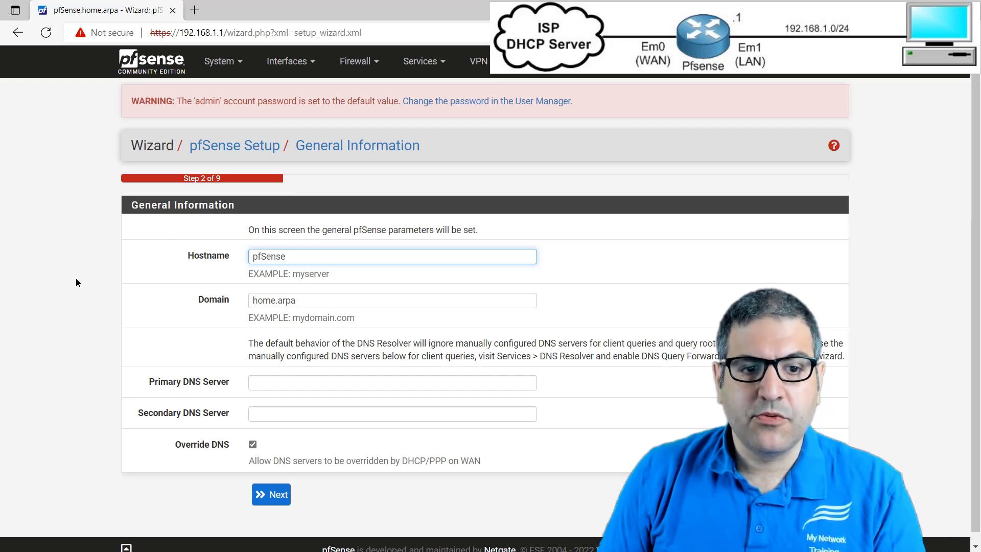
drag(328, 303, 4, 302)
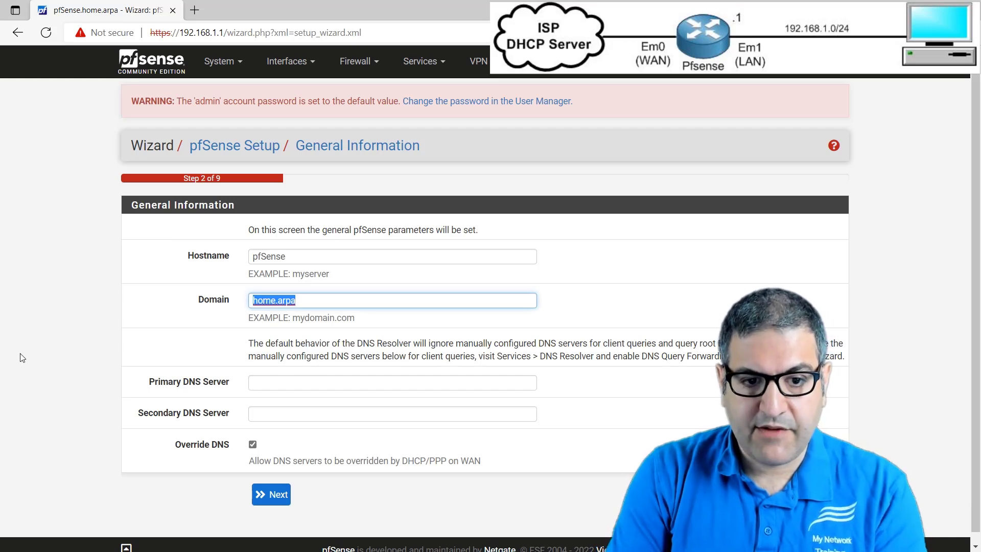
key(Right)
key(BackSpace)
key(BackSpace)
key(BackSpace)
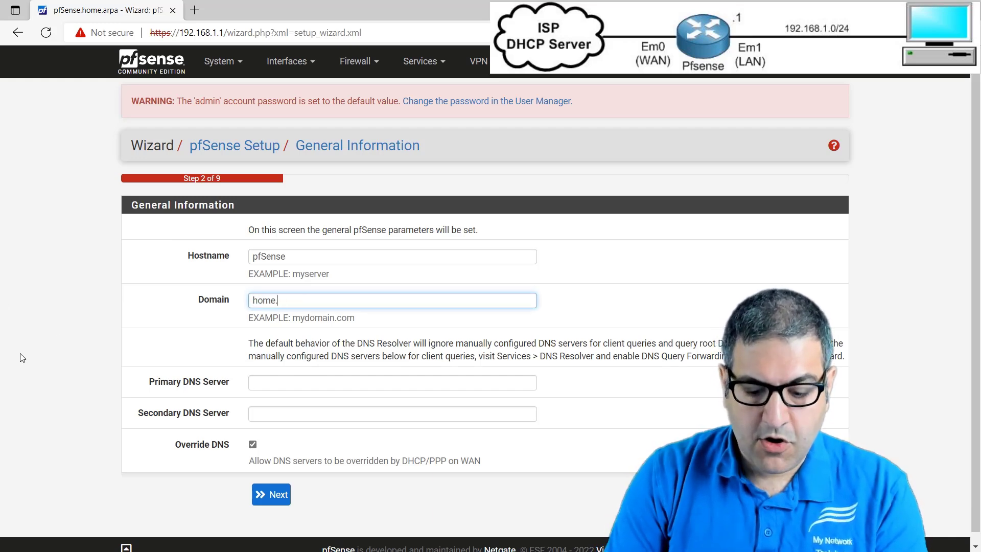
text(local)
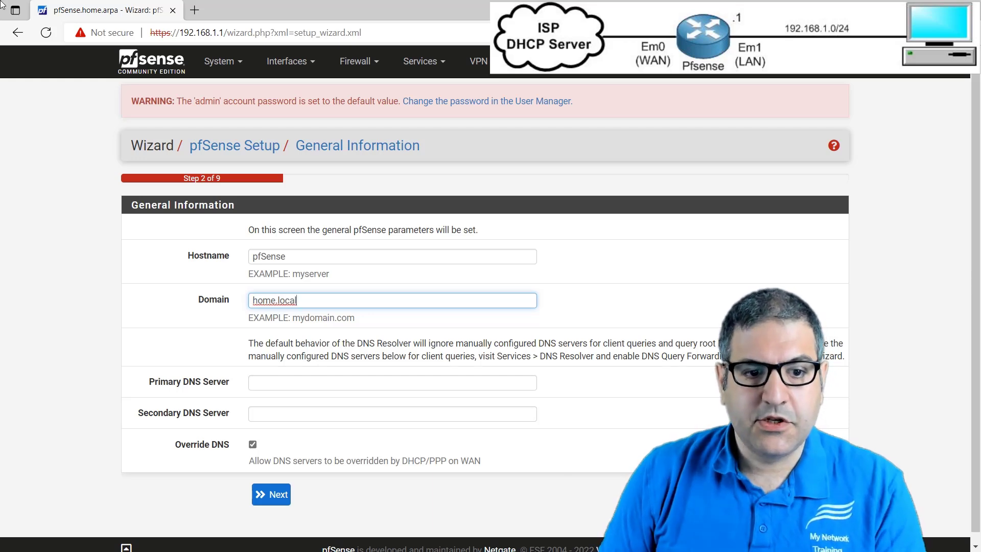
- Set the primary DNS server to 8.8.8.8 and the secondary DNS server to 1.1.1.1
scroll(204, 332, down, 1)
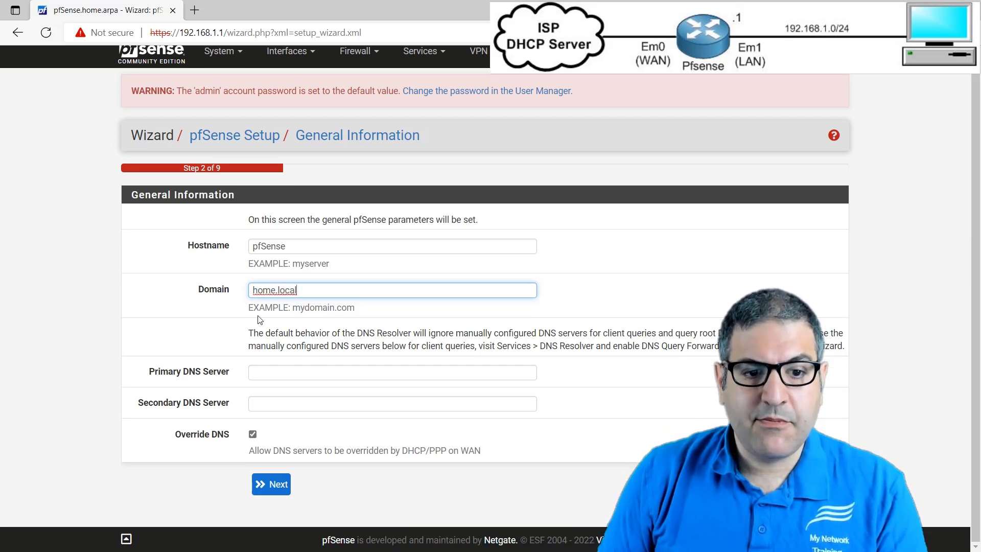
click(317, 363)
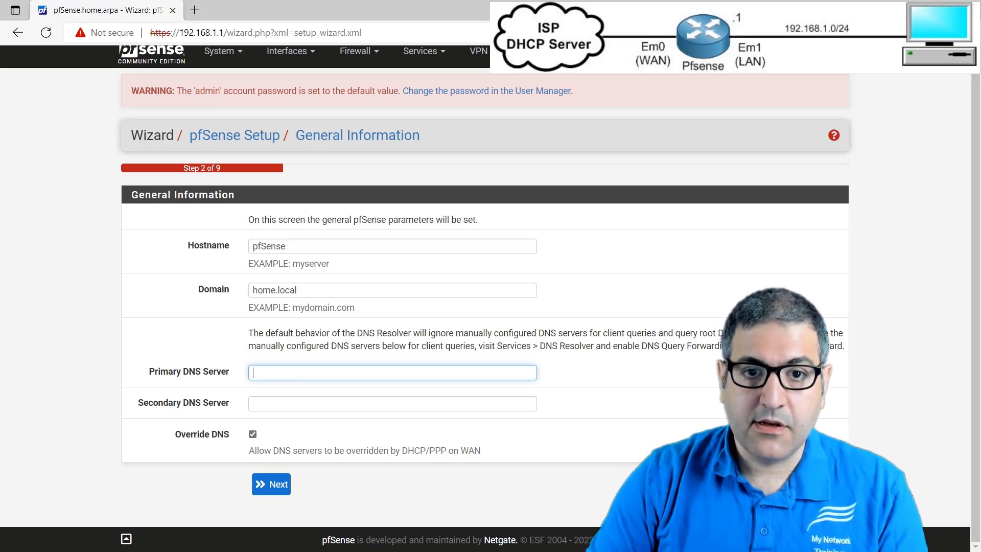
text(8.8.8.8)
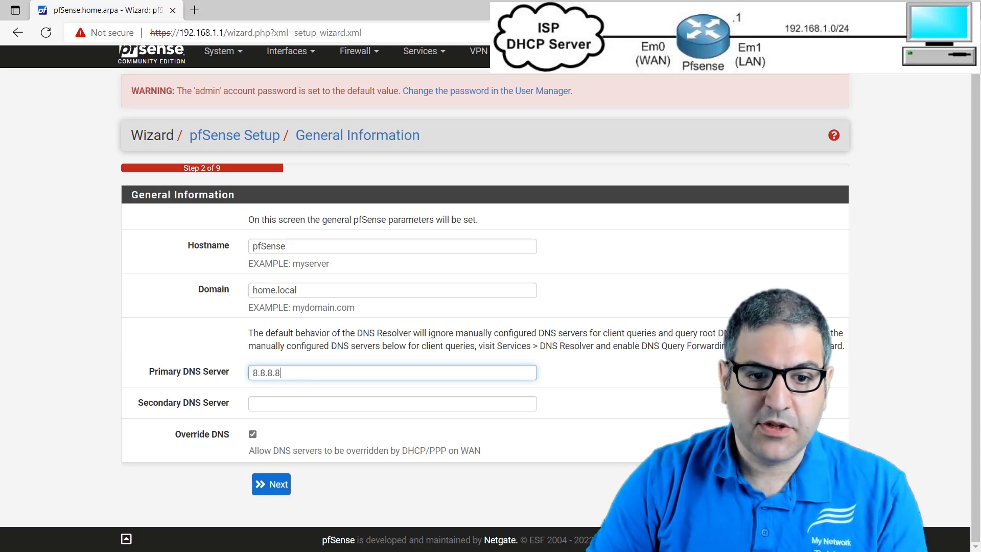
key(Tab)
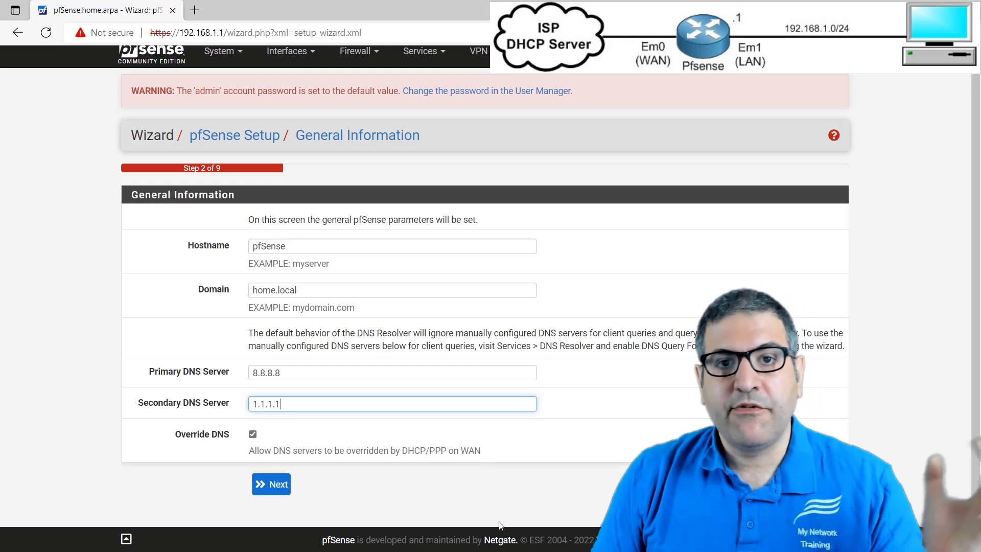
- Disable Override DNS so DHCP/PPP on WAN cannot replace the DNS servers, and continue to Time Server Information
click(253, 433)
click(253, 435)
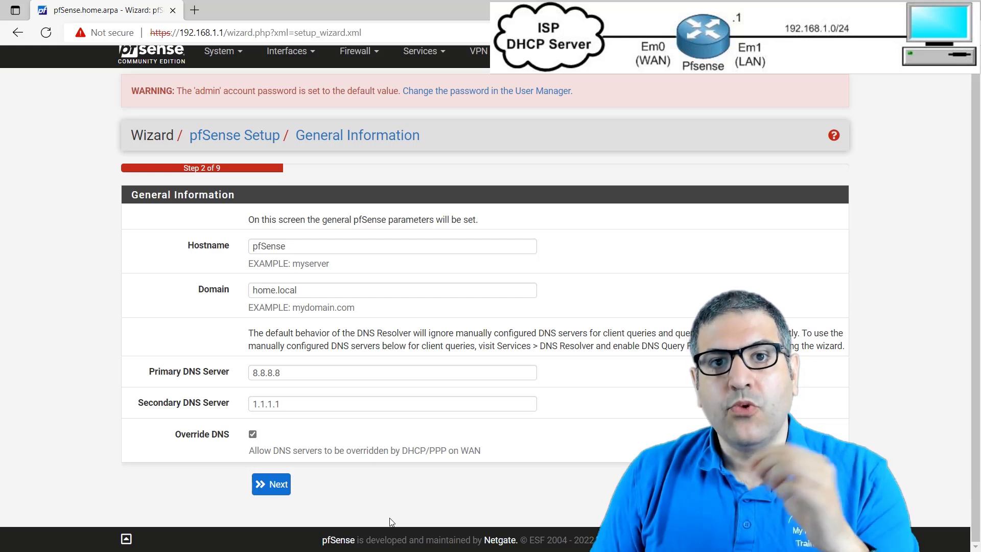
drag(250, 373, 280, 373)
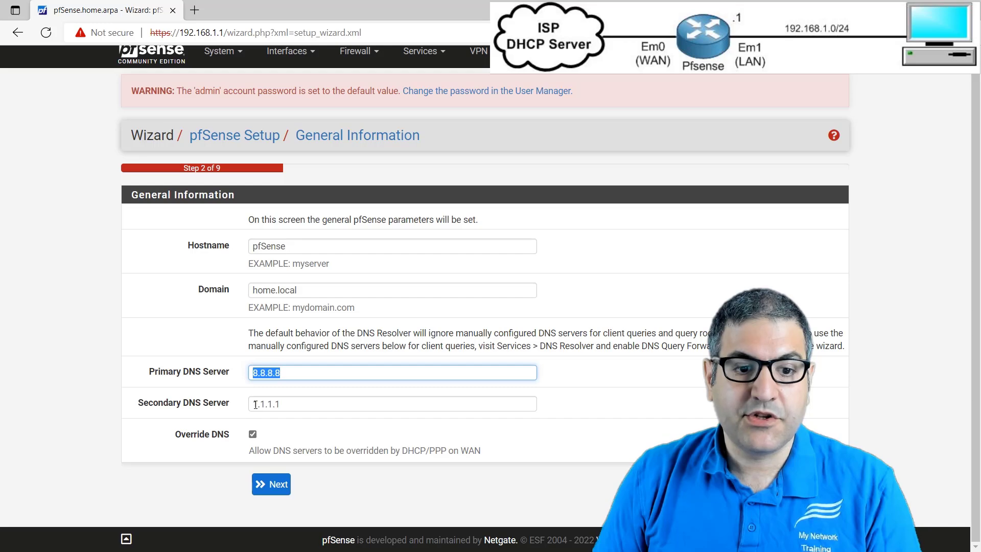
key(Tab)
click(298, 436)
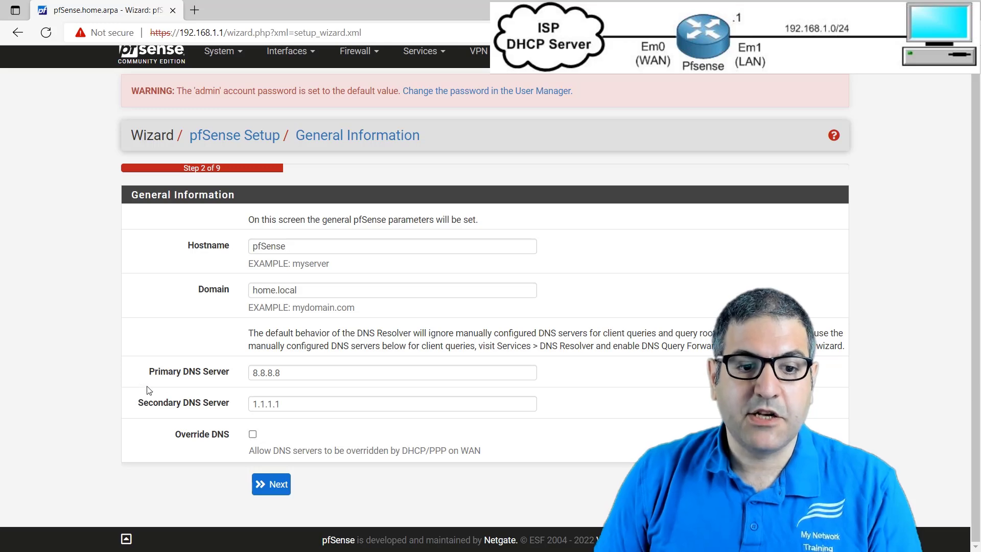
click(268, 486)
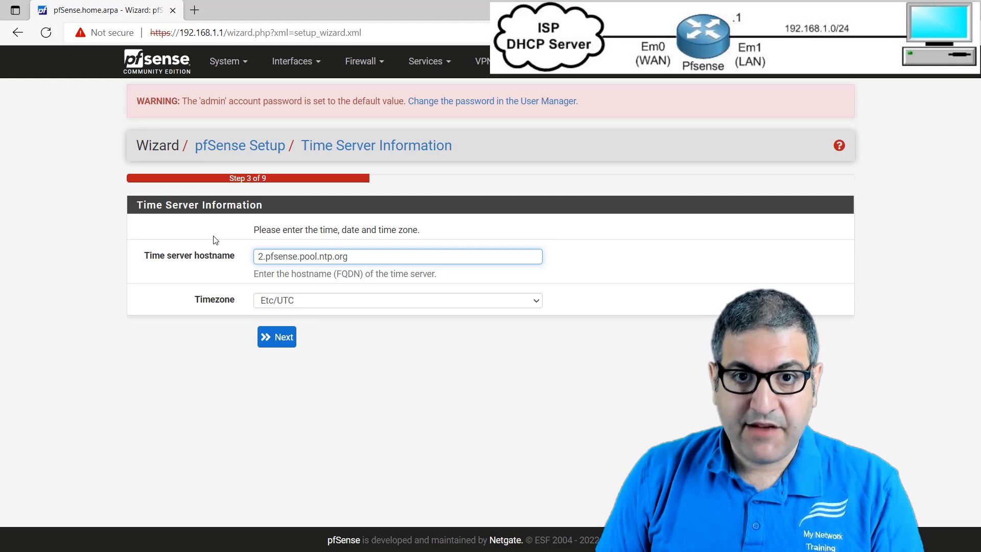
- Set the timezone to Europe/Amsterdam, keep the default time server, and continue to the WAN interface configuration
click(321, 304)
scroll(332, 358, down, 3)
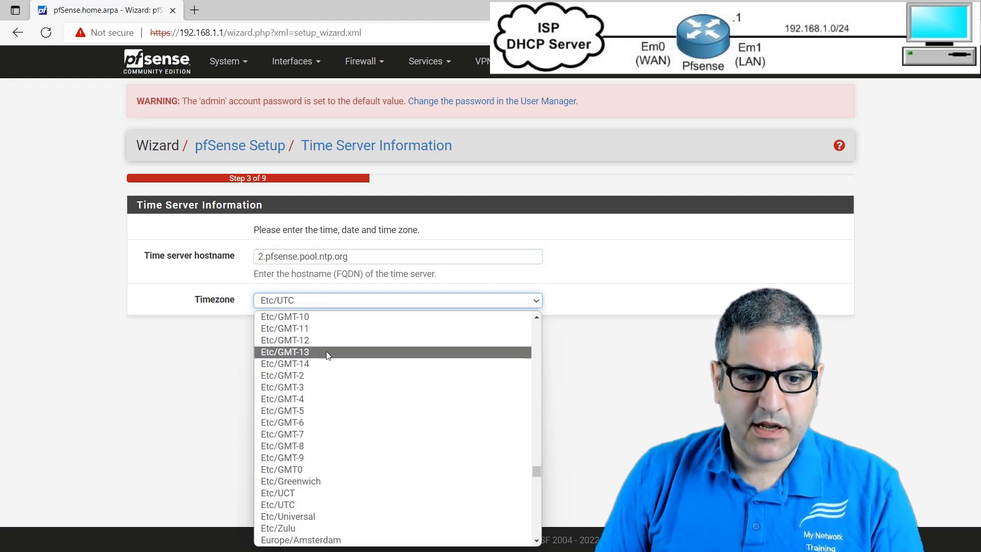
click(302, 469)
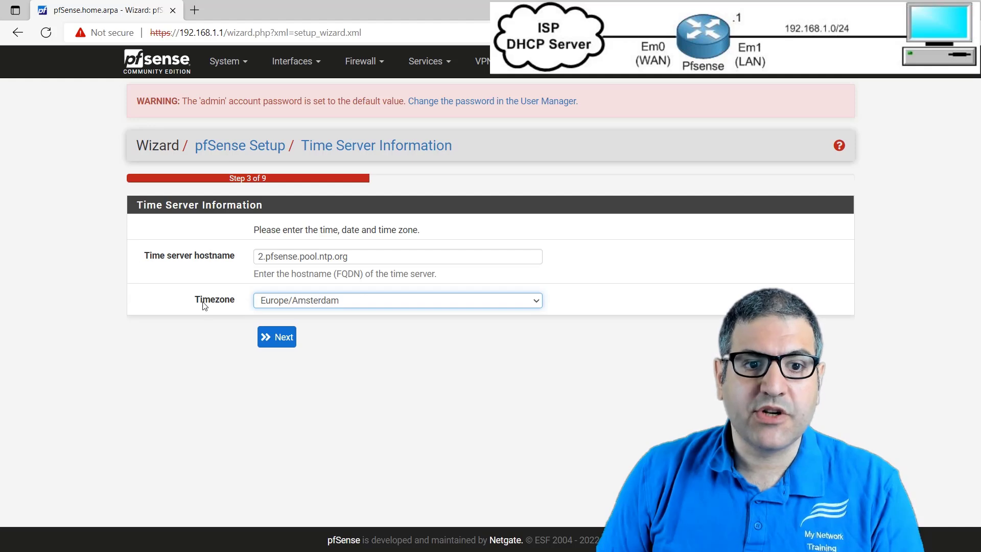
click(273, 336)
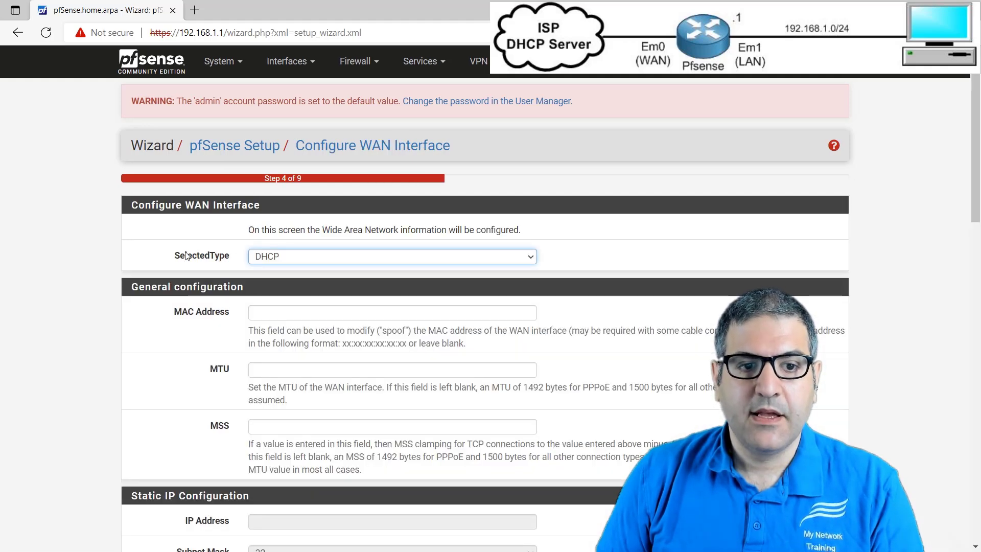
- Keep DHCP as the WAN interface type and review the general, static IP and DHCP client settings
click(163, 200)
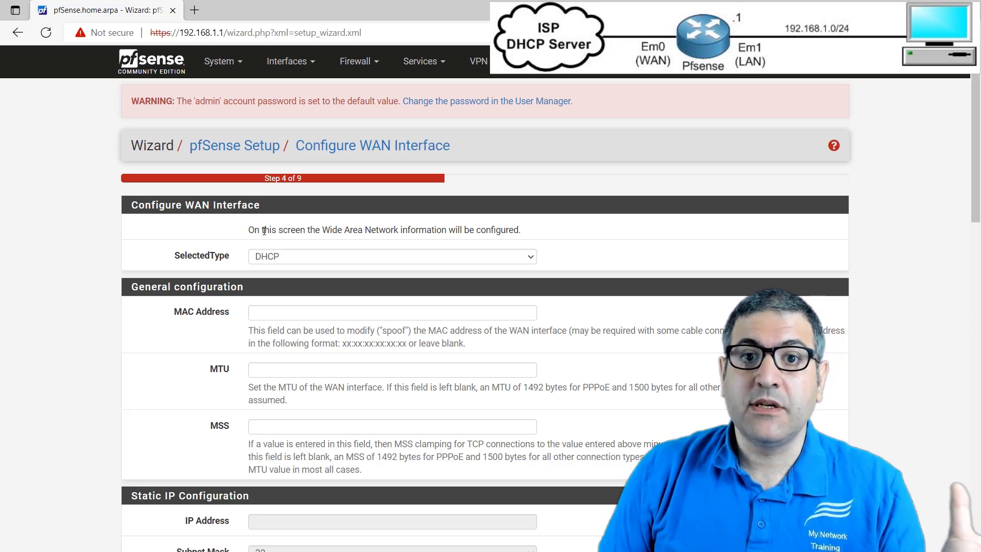
click(291, 257)
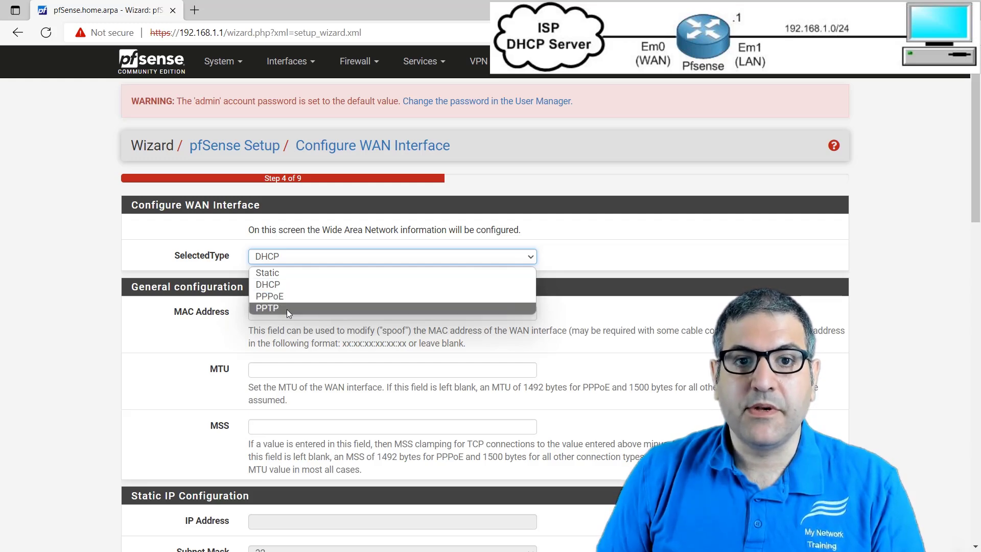
click(269, 285)
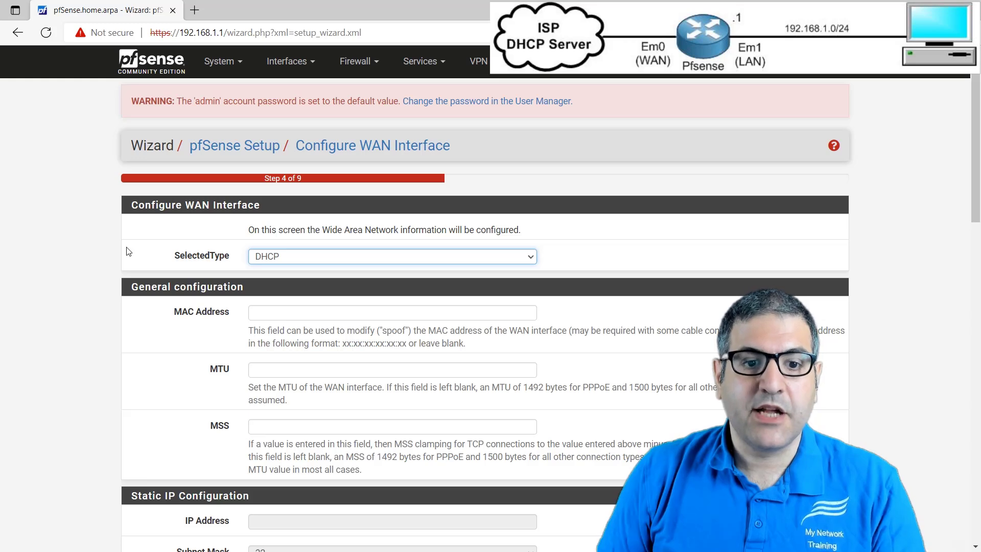
scroll(128, 252, down, 5)
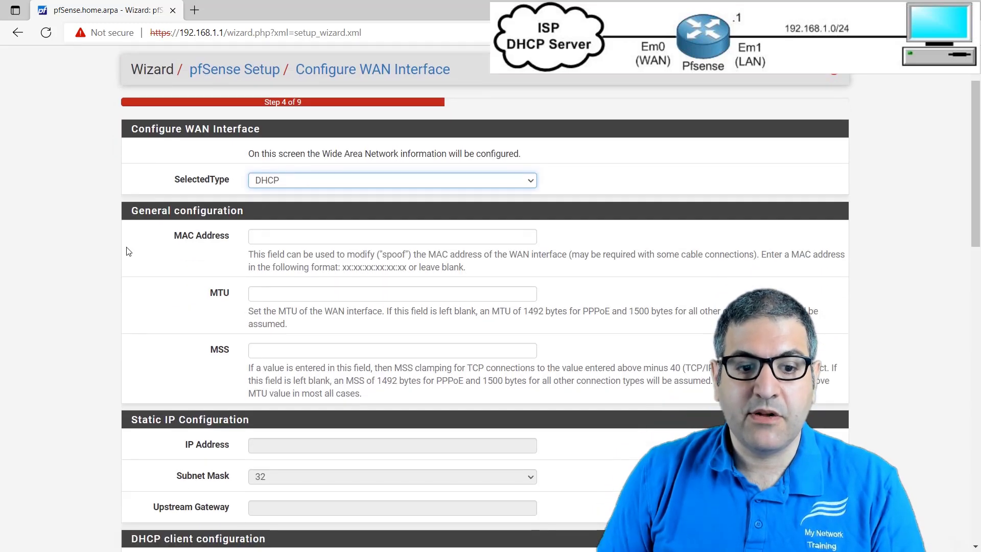
scroll(169, 223, down, 5)
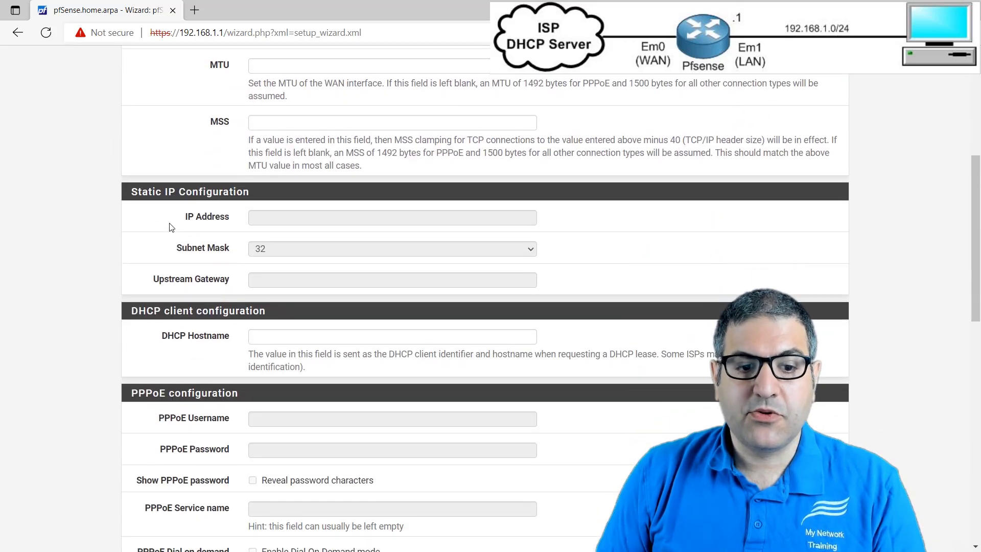
scroll(198, 244, up, 3)
scroll(198, 244, up, 3)
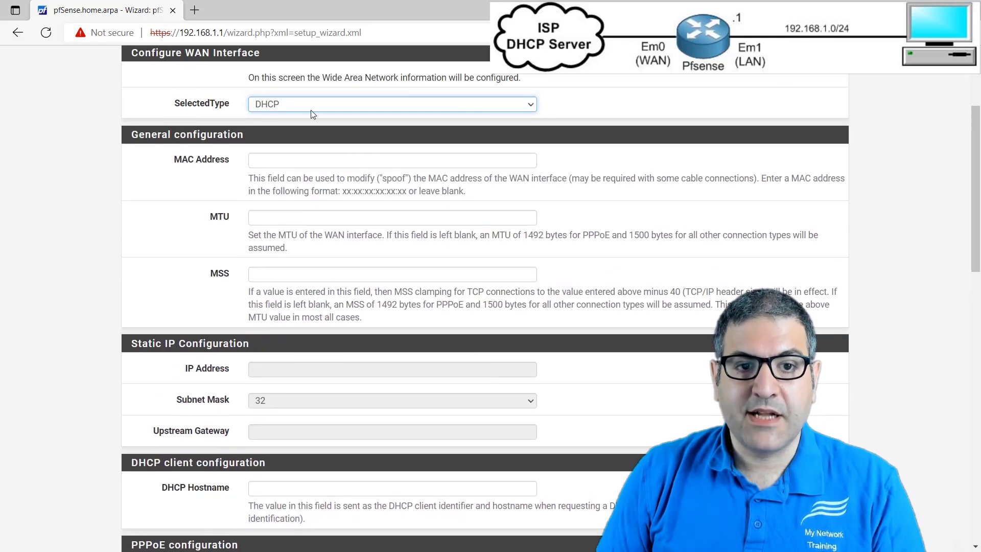
- Switch the WAN type to Static and to PPPoE to compare the fields each one enables, and return it to DHCP
click(305, 106)
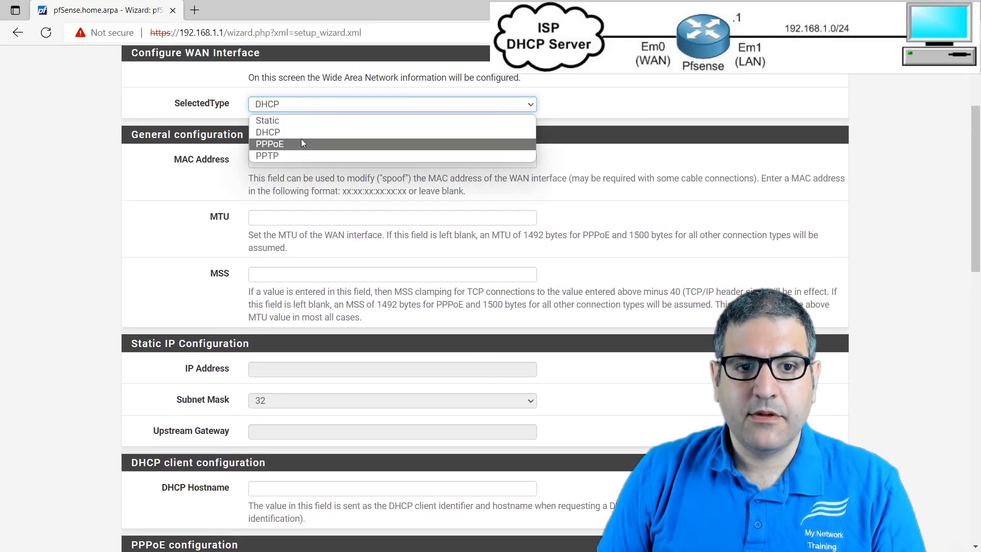
click(282, 118)
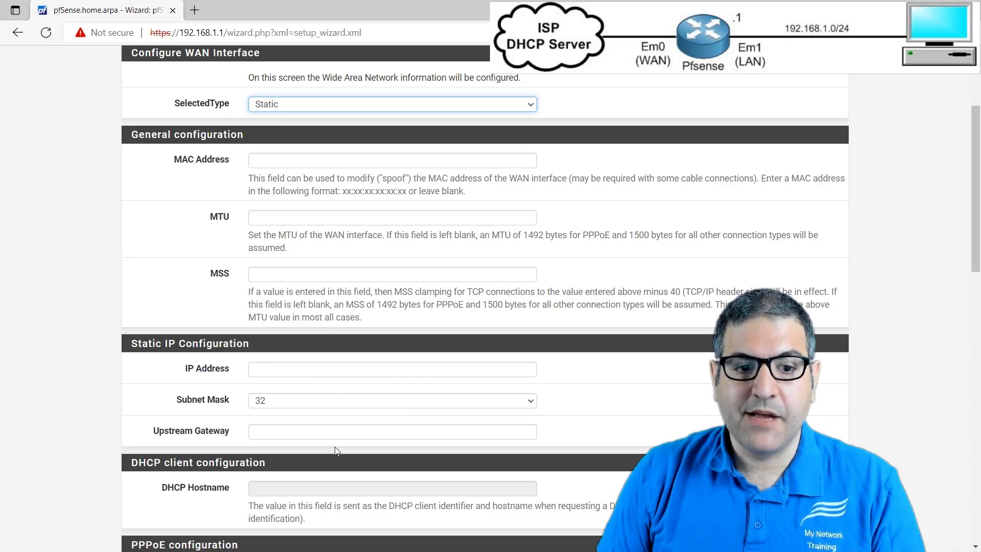
click(293, 106)
click(304, 144)
scroll(325, 248, down, 3)
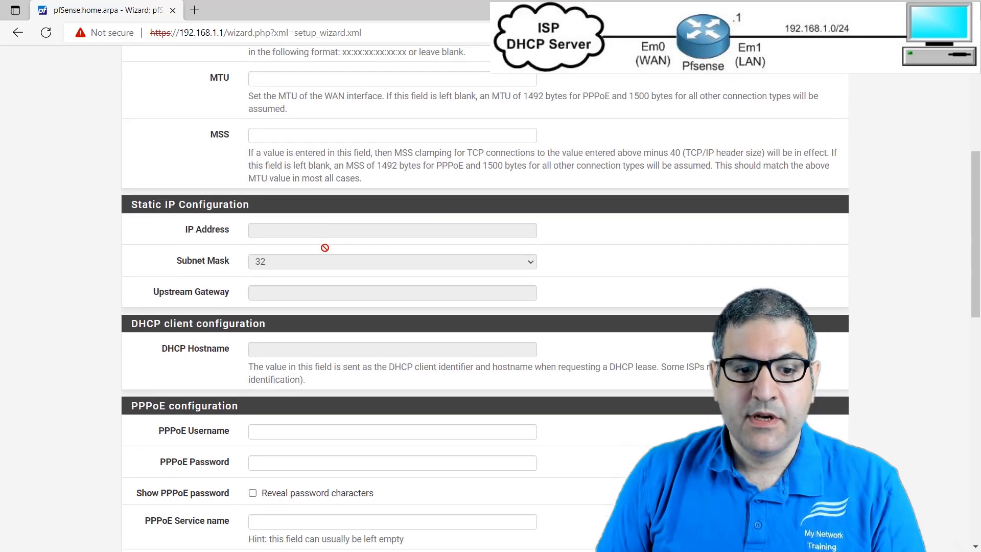
scroll(321, 306, down, 1)
scroll(289, 427, down, 4)
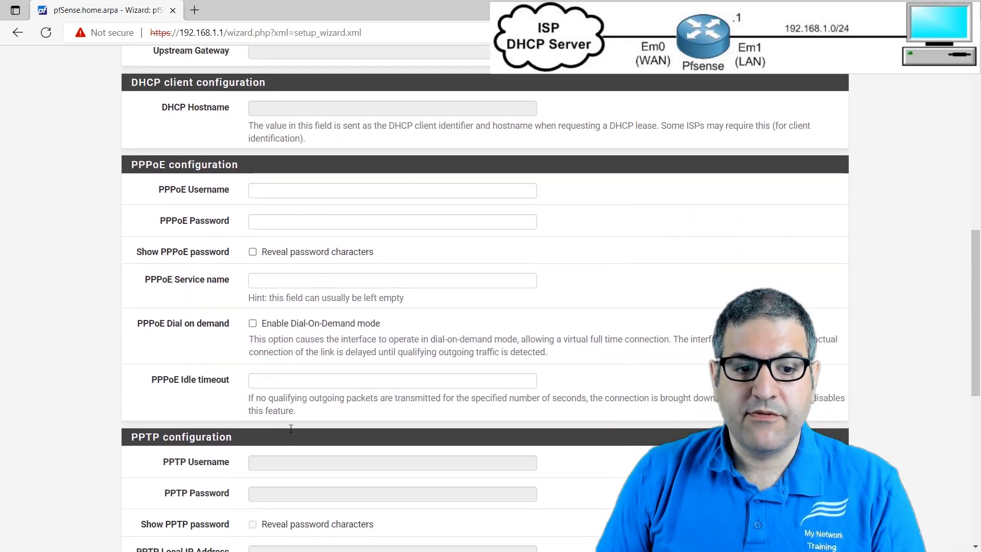
scroll(296, 398, up, 9)
click(302, 182)
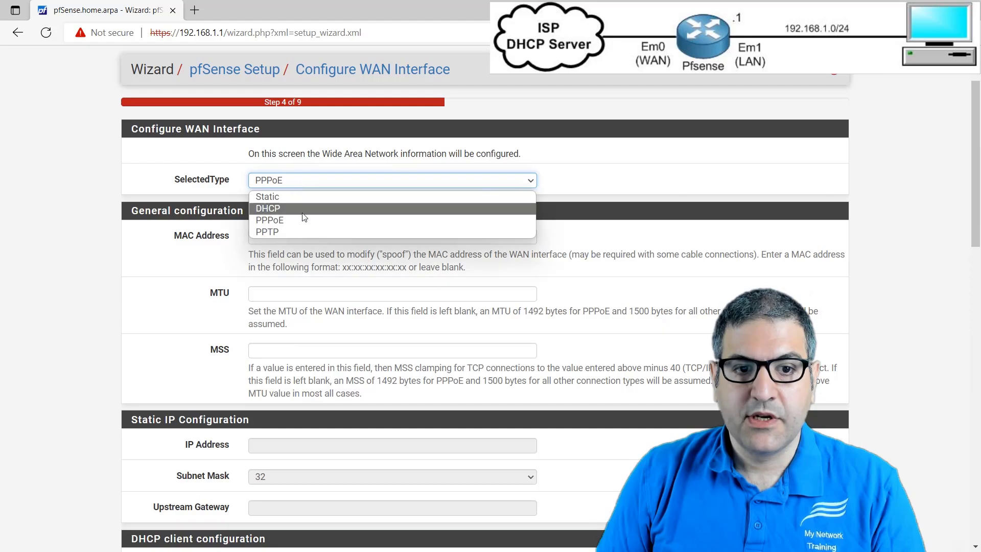
click(302, 213)
- Disable blocking of RFC1918 private networks and bogon networks on the WAN, and continue to the LAN interface configuration
scroll(158, 286, down, 10)
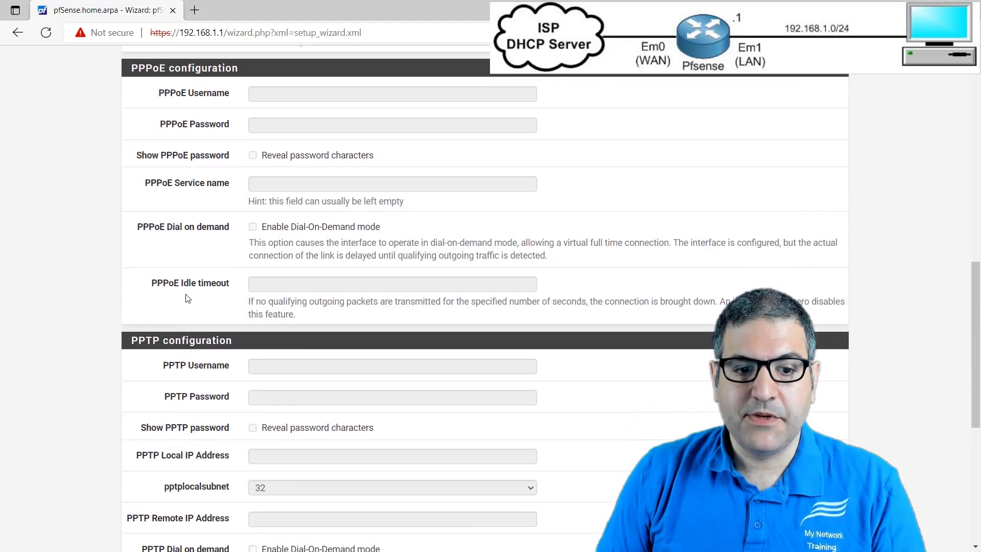
scroll(188, 299, down, 7)
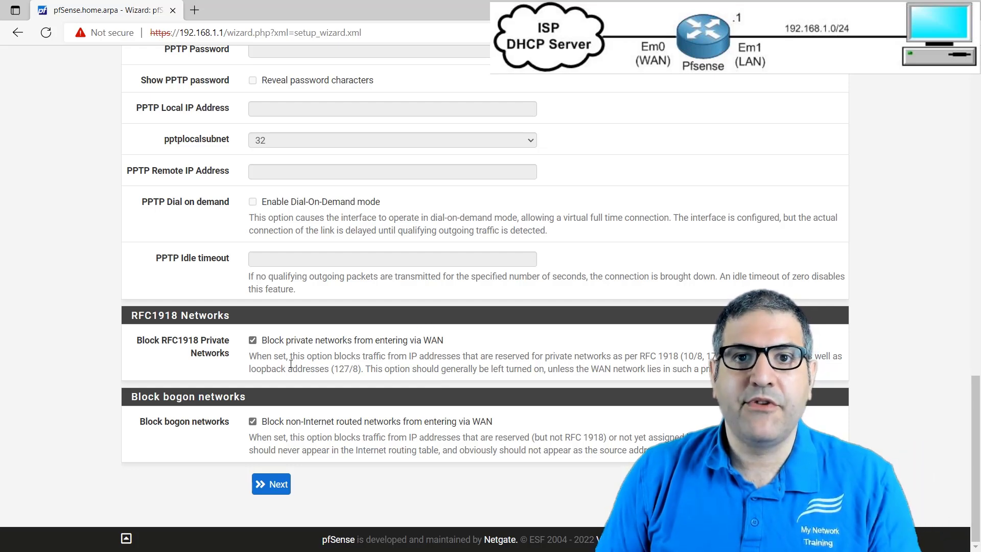
click(253, 339)
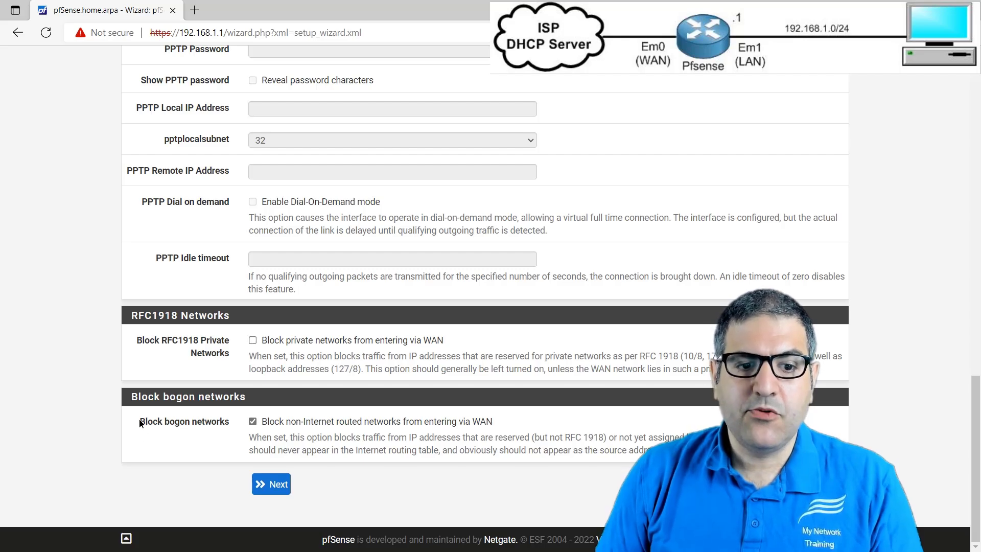
drag(140, 421, 230, 426)
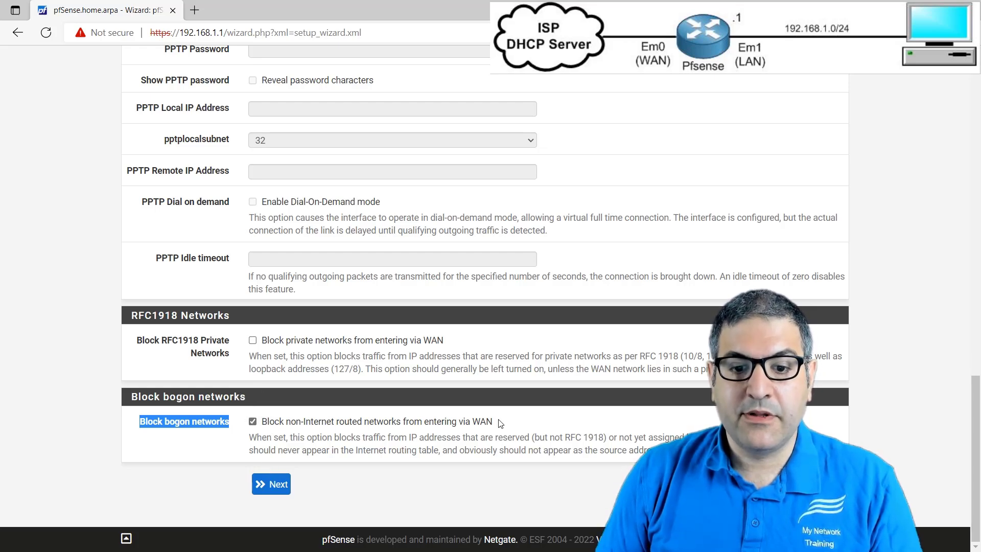
click(252, 421)
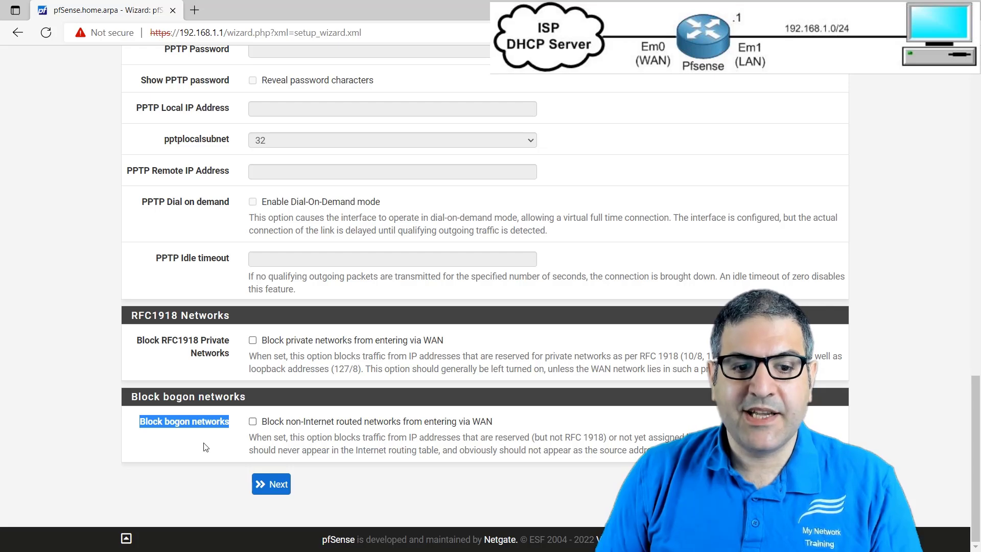
click(188, 472)
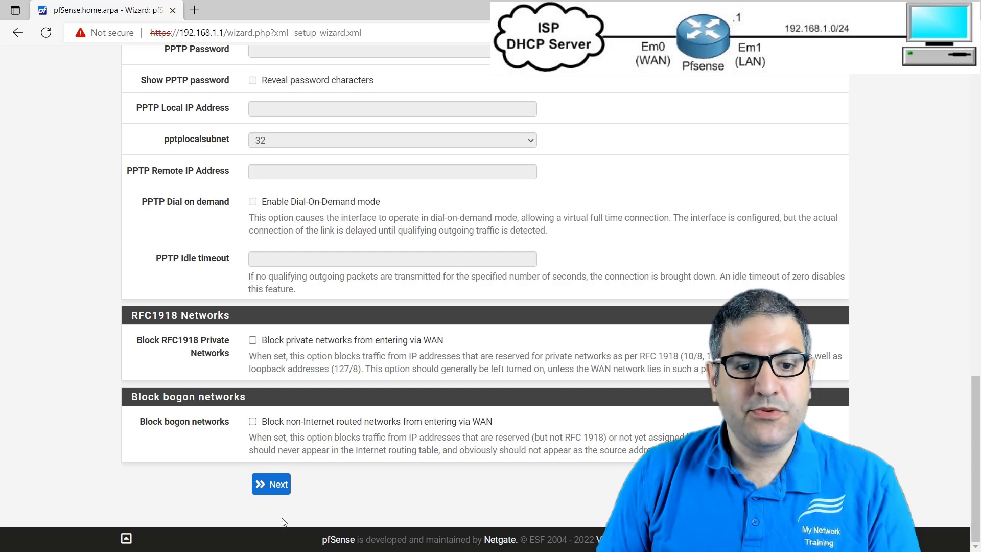
click(274, 488)
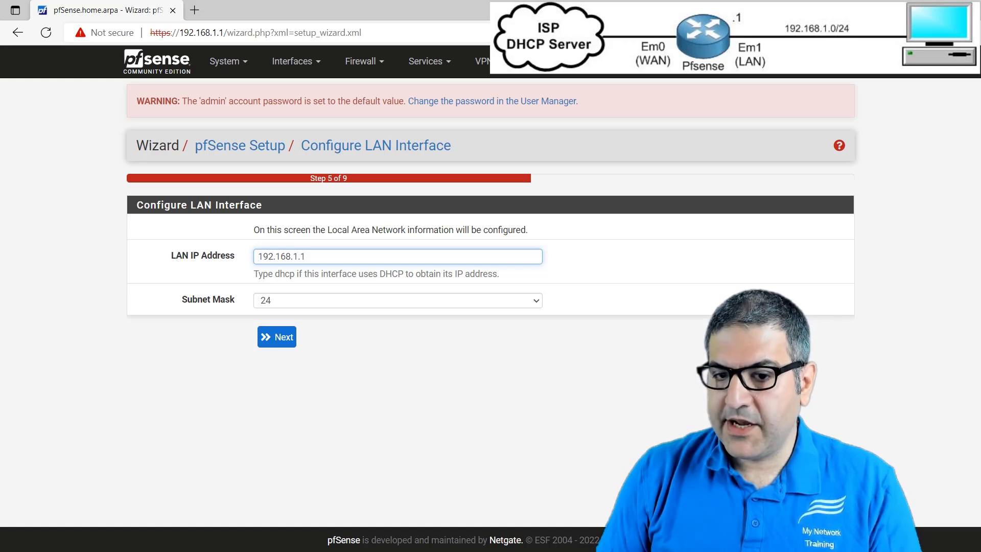
- Keep the LAN IP address 192.168.1.1 with subnet mask 24 and continue to the admin password page
key(alt+Tab)
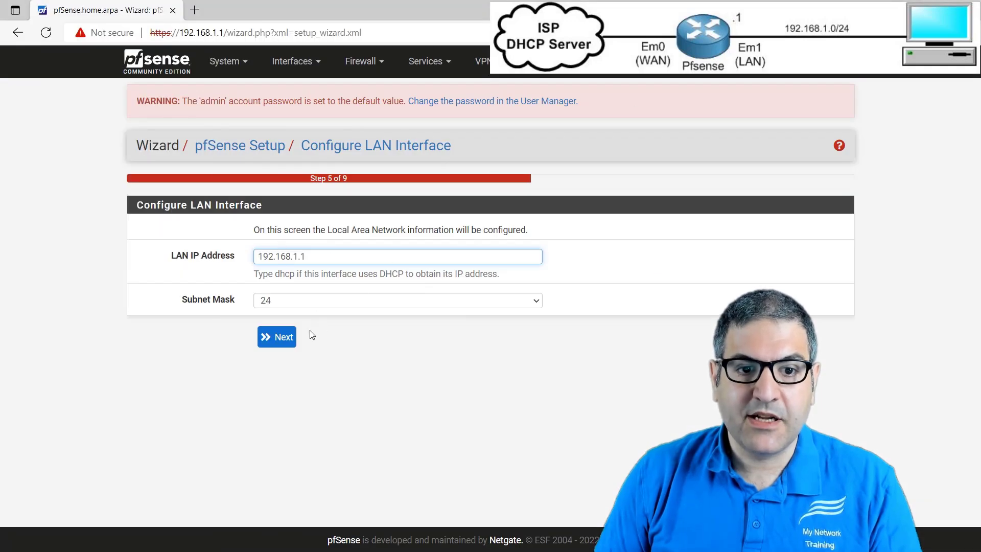
click(281, 339)
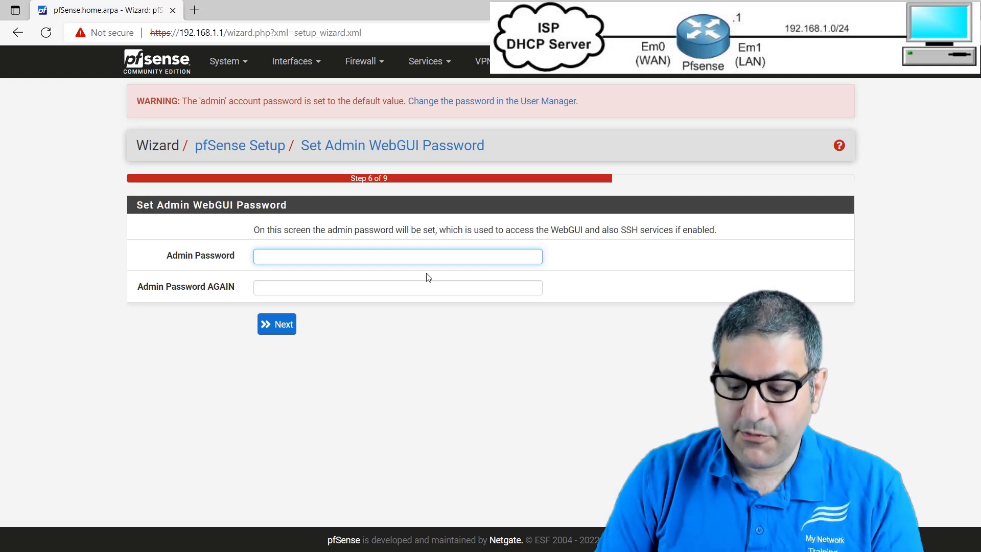
- Enter the new admin WebGUI password in both password fields and continue to the configuration reload
text(••••••)
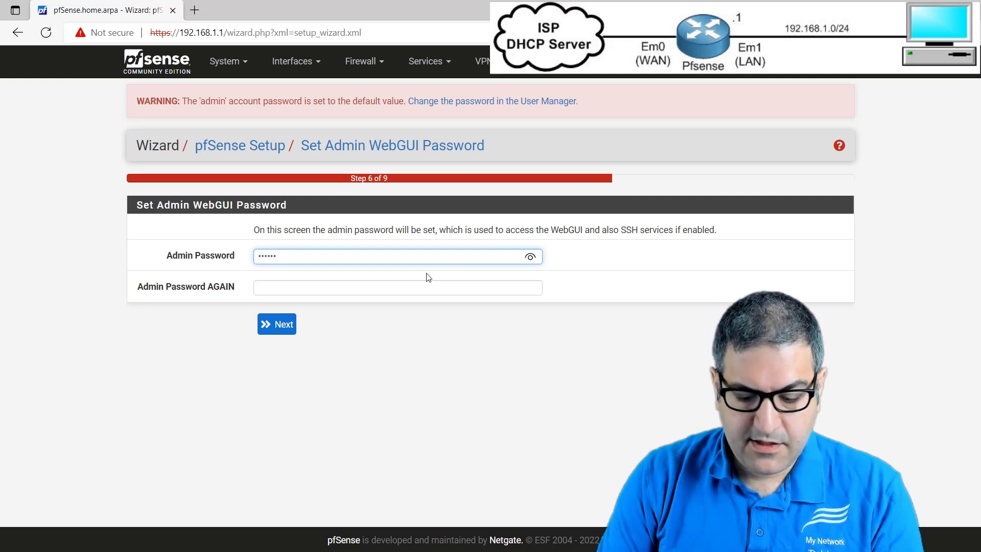
key(Tab)
text(•)
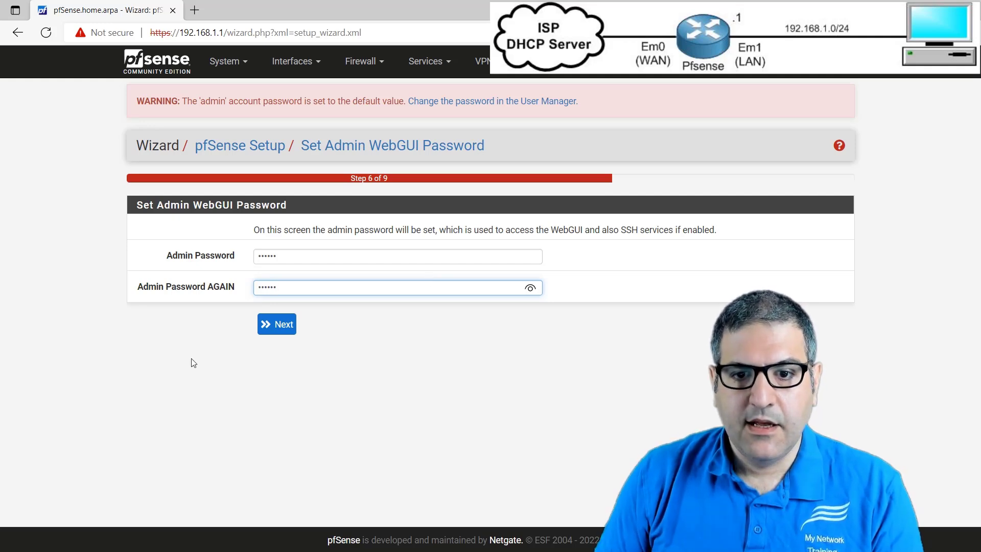
drag(545, 232, 718, 239)
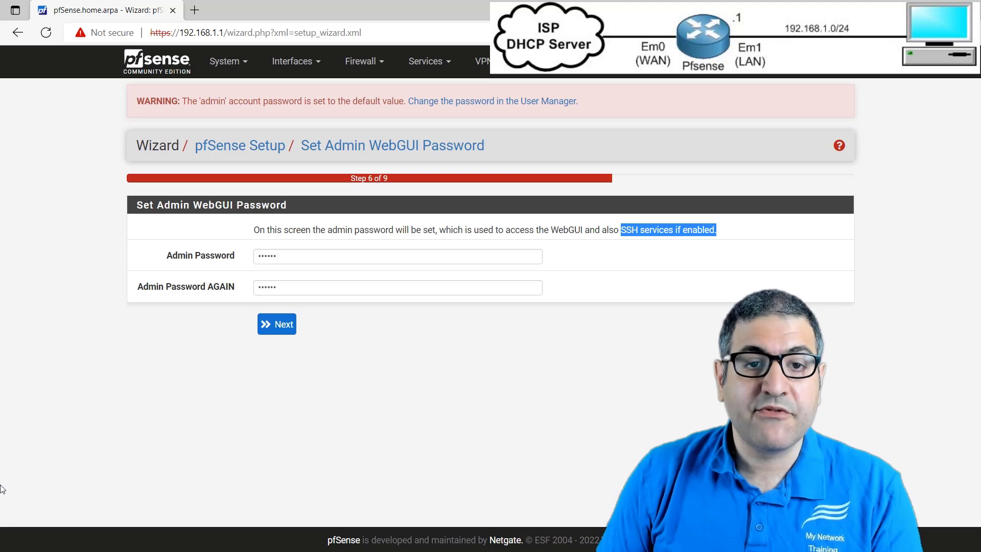
click(41, 241)
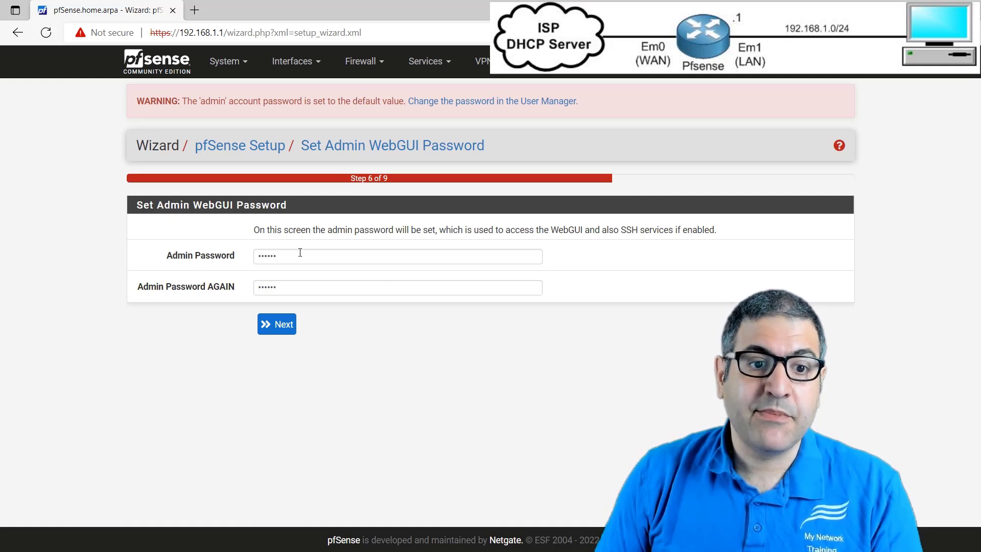
click(277, 331)
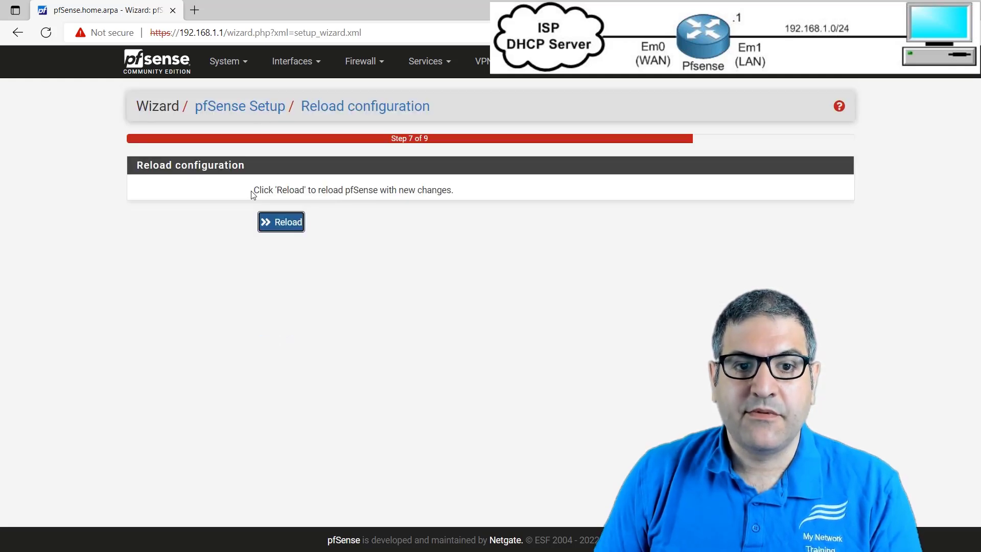
- Reload pfSense with the new changes and finish the setup wizard to open the dashboard
drag(258, 192, 351, 200)
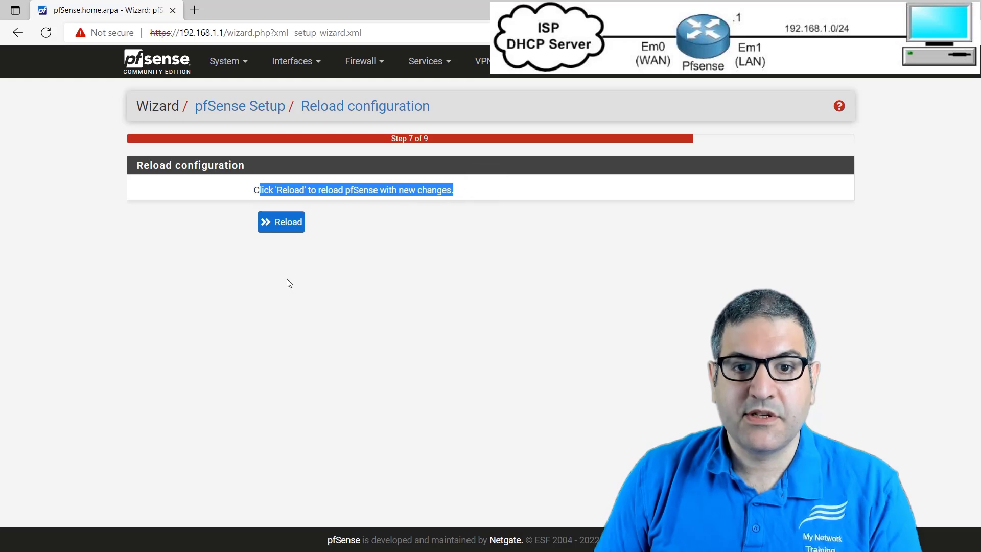
click(288, 225)
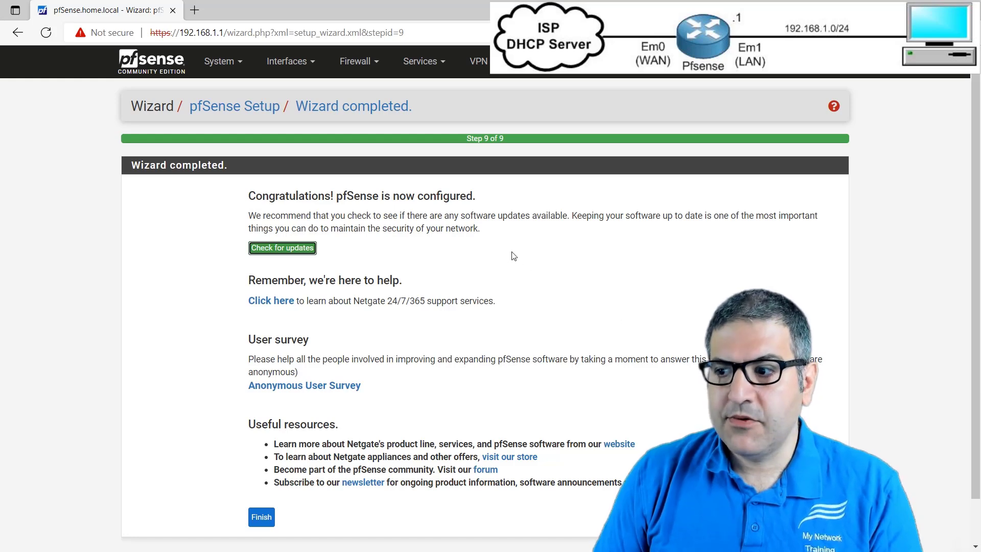
key(ctrl+plus)
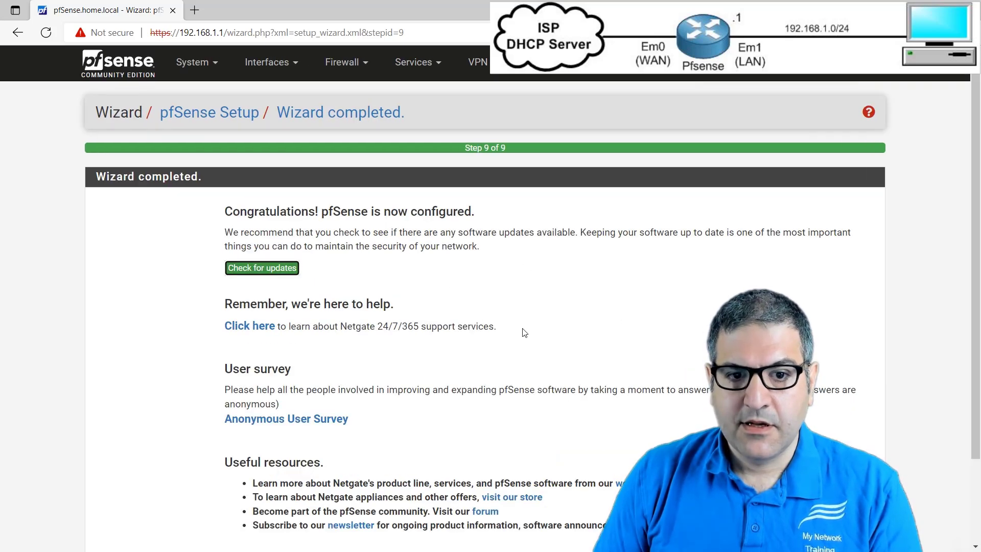
scroll(524, 332, down, 2)
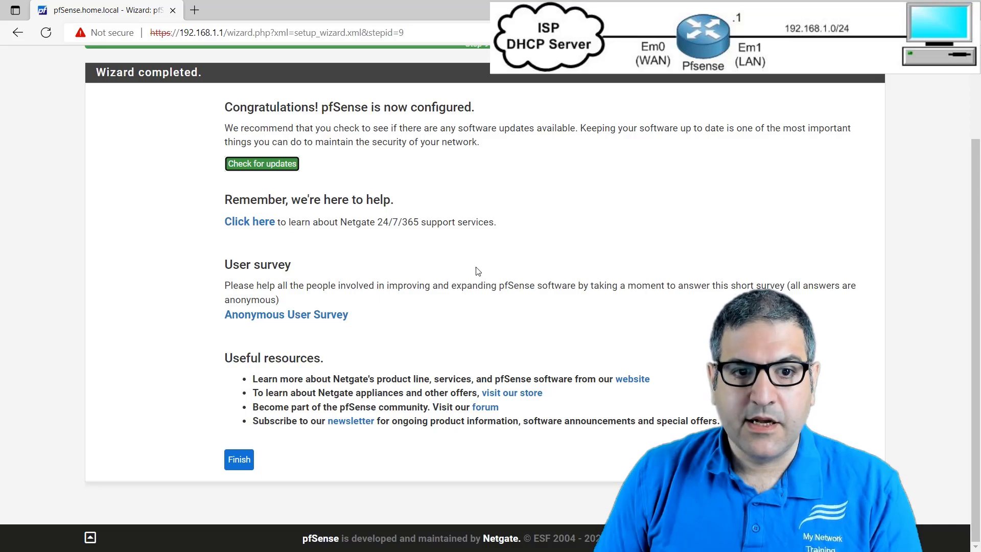
scroll(478, 271, up, 2)
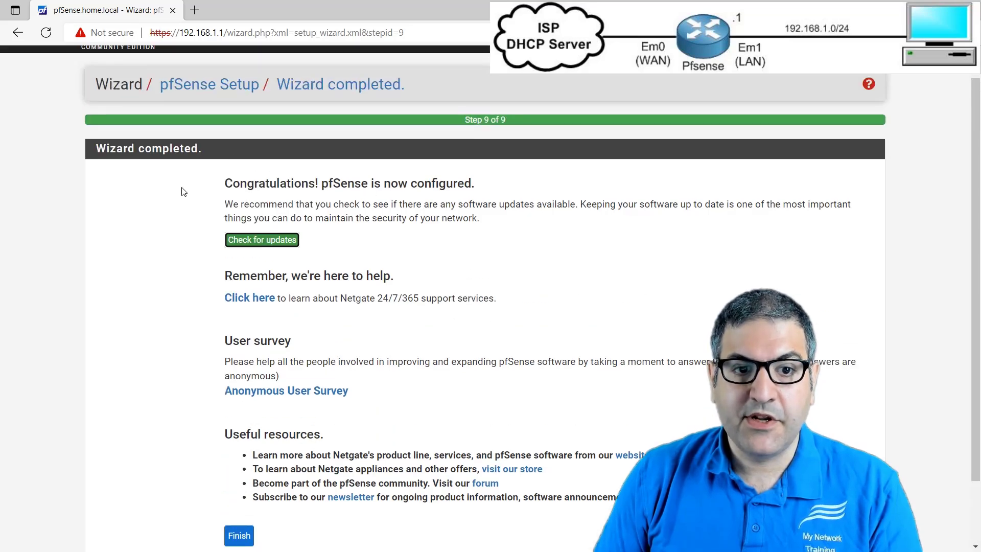
scroll(237, 484, down, 2)
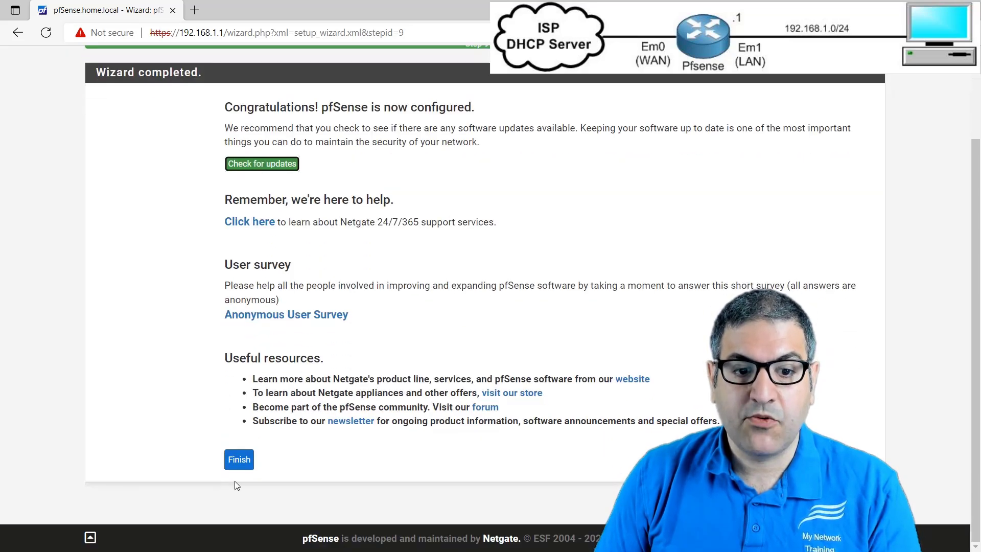
click(239, 461)
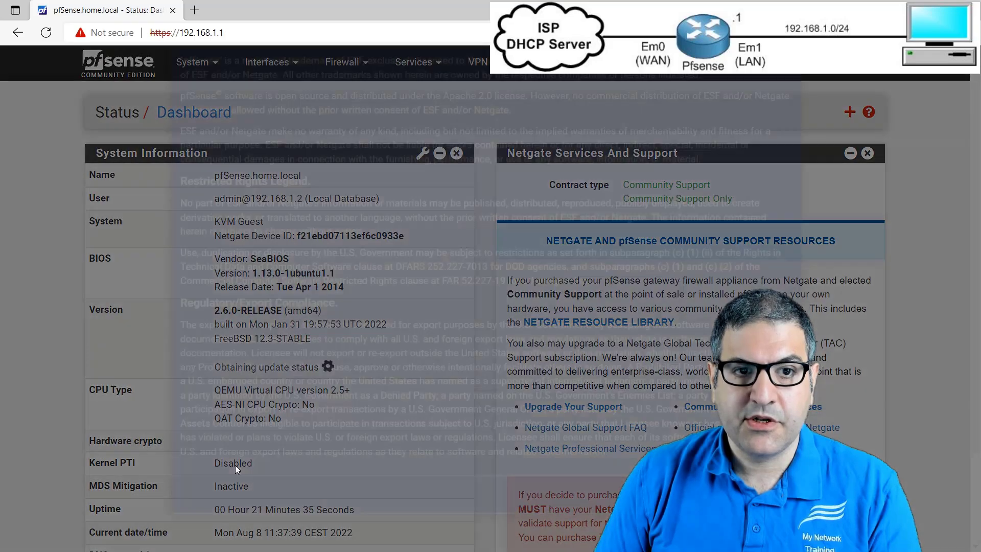
- Read through and accept the copyright and trademark notices, and dismiss the user survey message without opening the survey
scroll(333, 418, down, 3)
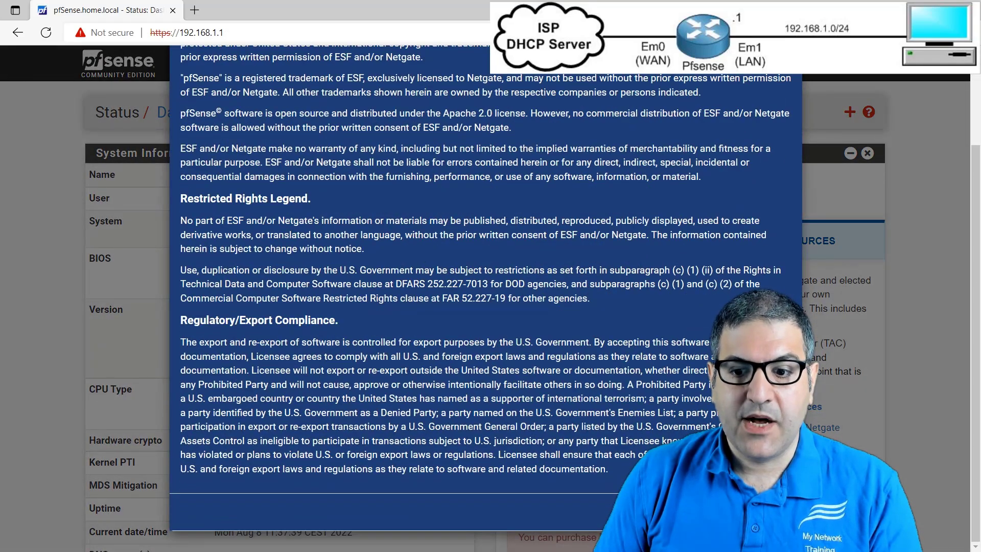
scroll(669, 388, up, 3)
scroll(669, 389, down, 2)
scroll(669, 389, up, 2)
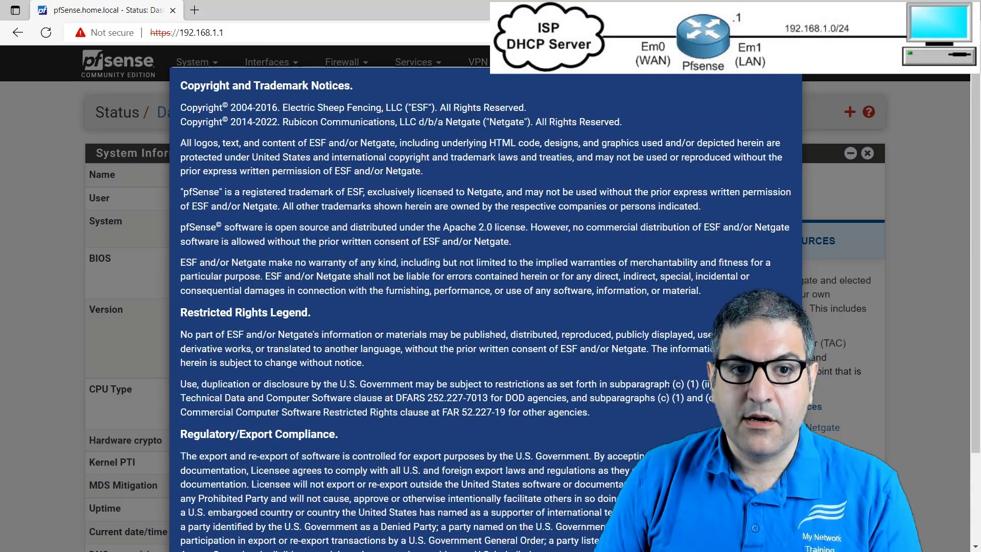
scroll(669, 388, down, 3)
scroll(665, 403, up, 3)
scroll(662, 418, down, 3)
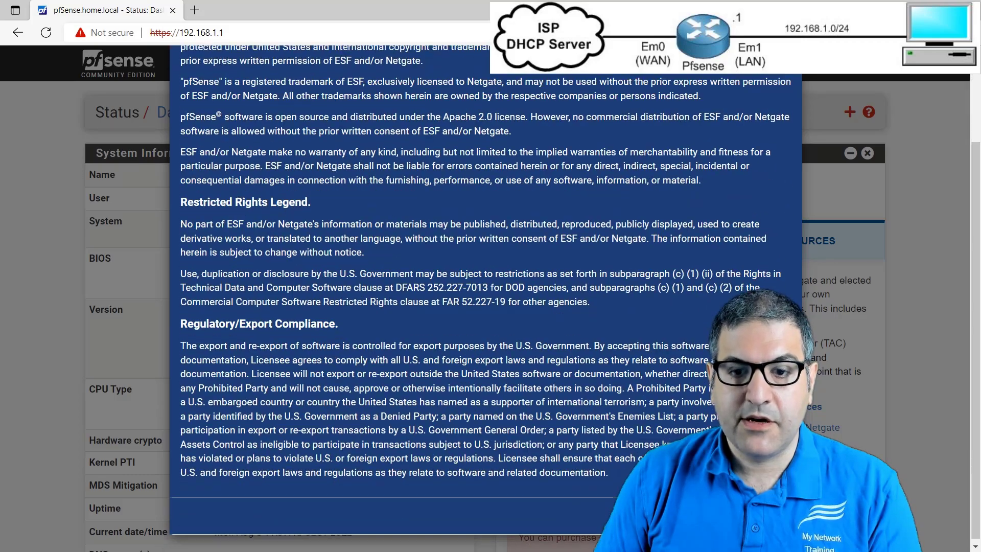
click(775, 511)
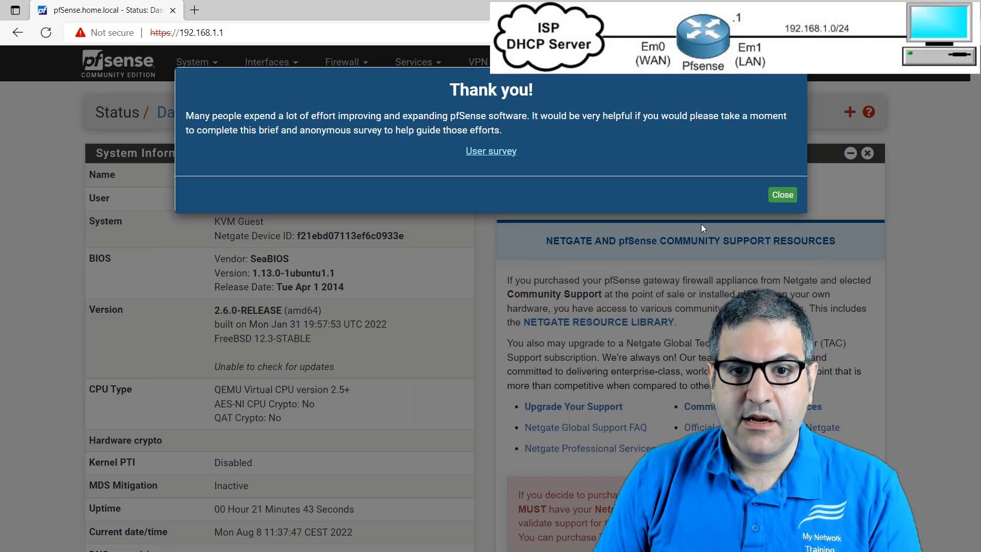
click(782, 194)
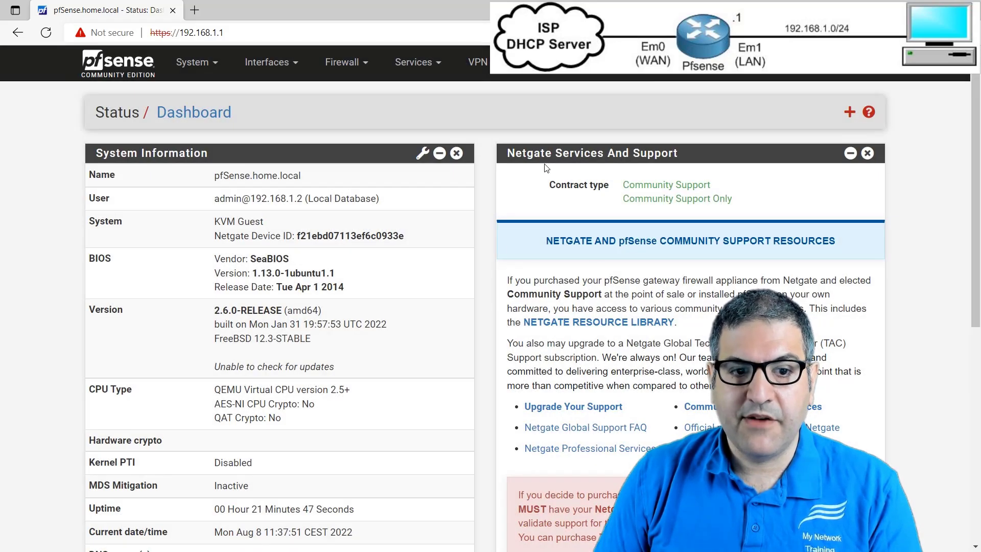
- Review the dashboard's system information, DNS servers and the status of the WAN and LAN interfaces
scroll(546, 168, down, 5)
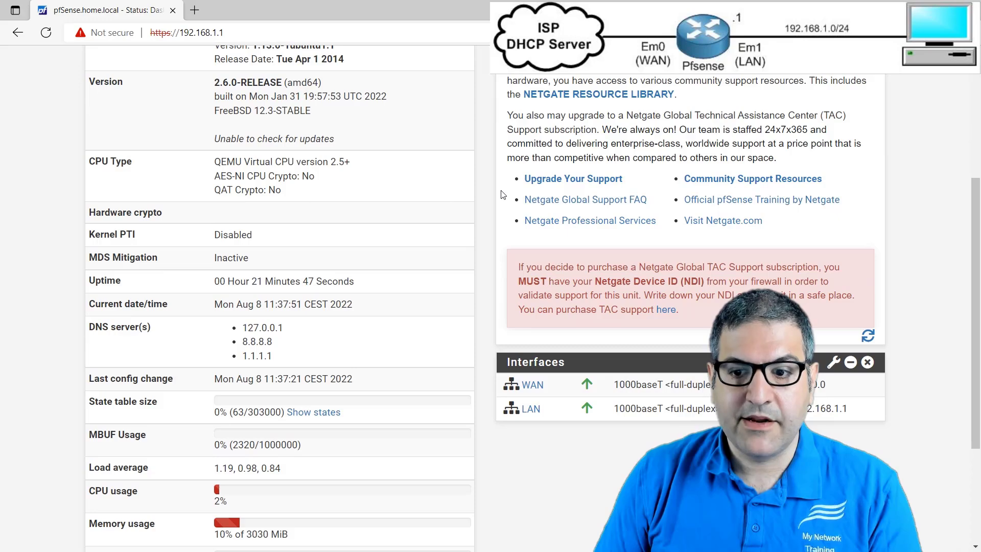
scroll(502, 195, up, 5)
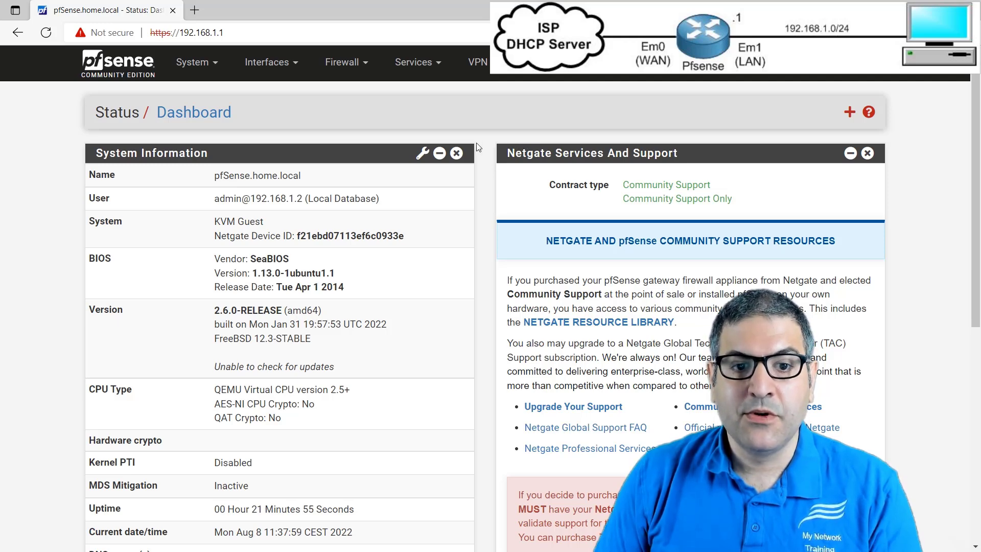
scroll(480, 148, down, 3)
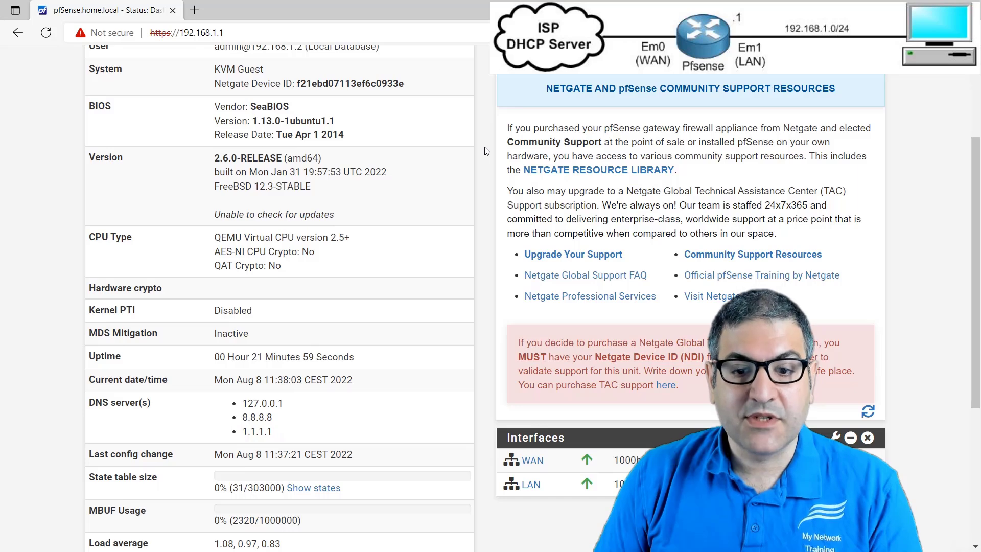
scroll(491, 177, up, 3)
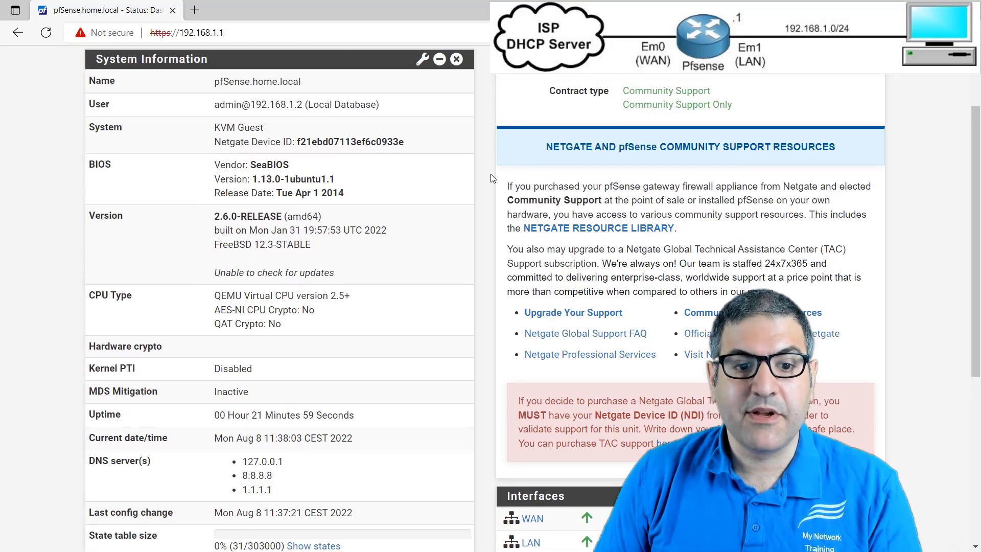